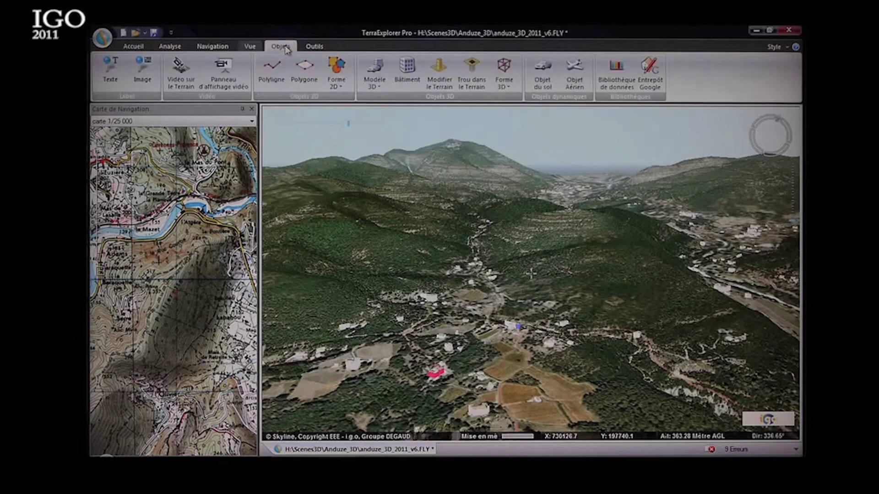
- Start a new polygon with a red fill and set its fill opacity to 50%
left_click_drag(531, 273, 551, 298)
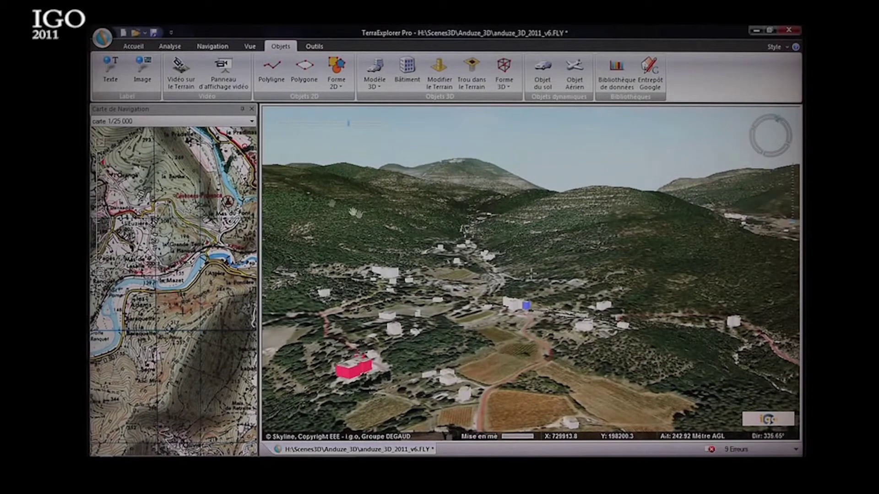
left_click(336, 76)
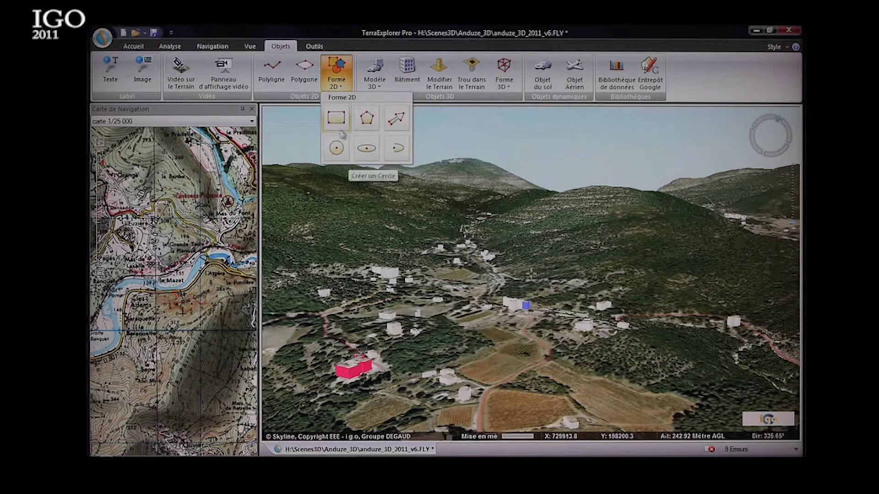
left_click(313, 73)
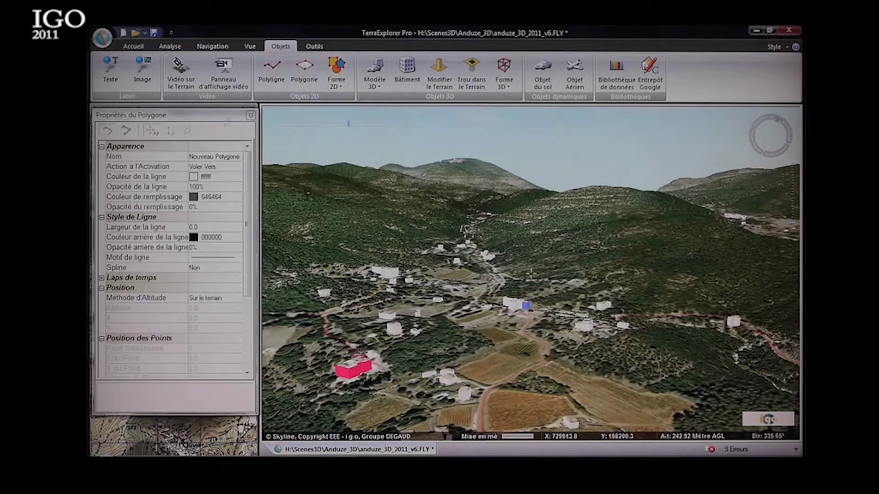
left_click(213, 196)
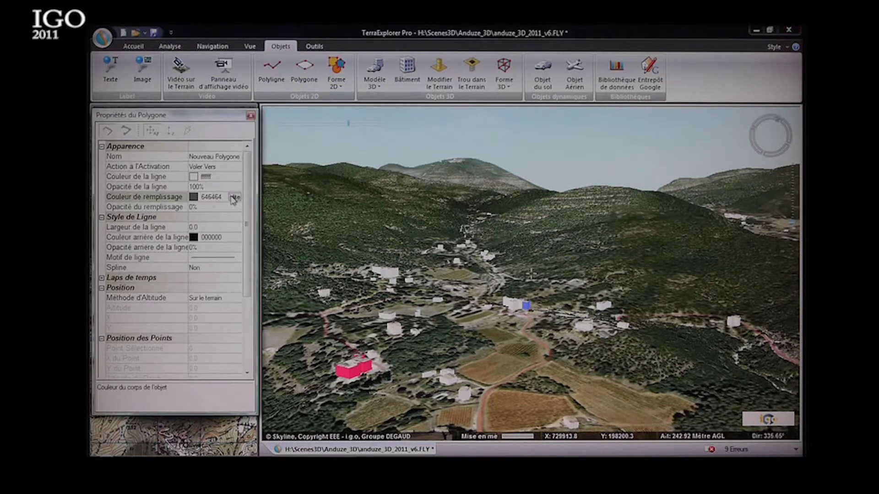
left_click(233, 197)
left_click(102, 215)
left_click(111, 343)
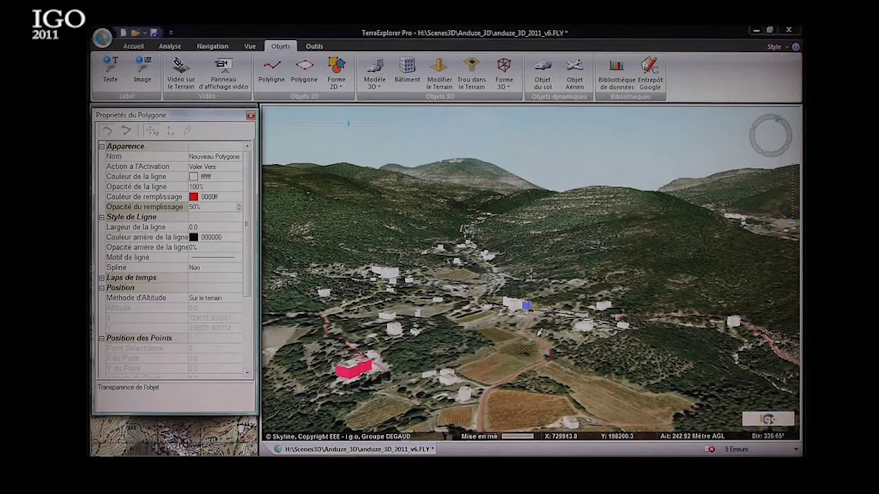
- Outline the L-shaped field beside the road, between the pink and blue buildings, and finish the polygon
left_click_drag(518, 332, 554, 346)
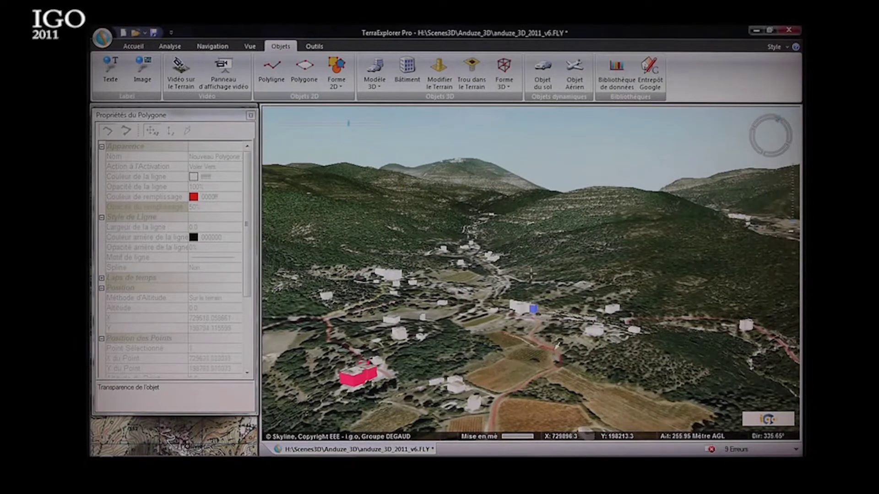
left_click(555, 361)
left_click(509, 393)
left_click(465, 378)
left_click(519, 345)
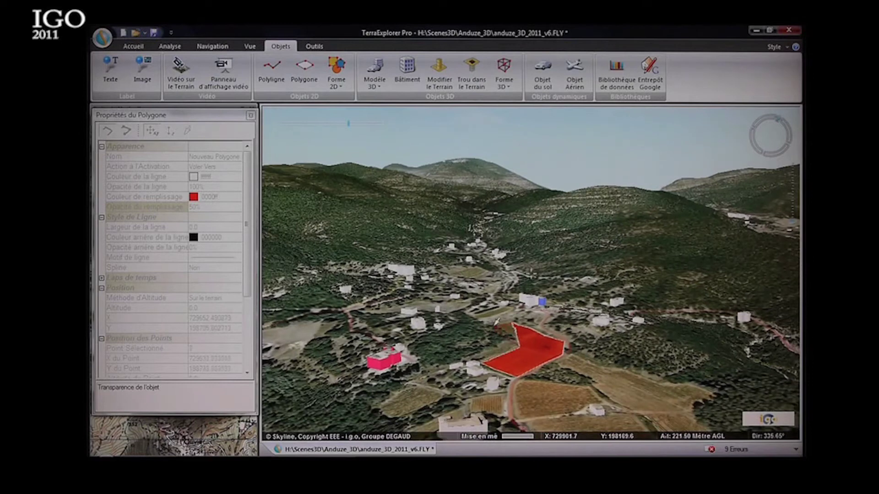
right_click(516, 341)
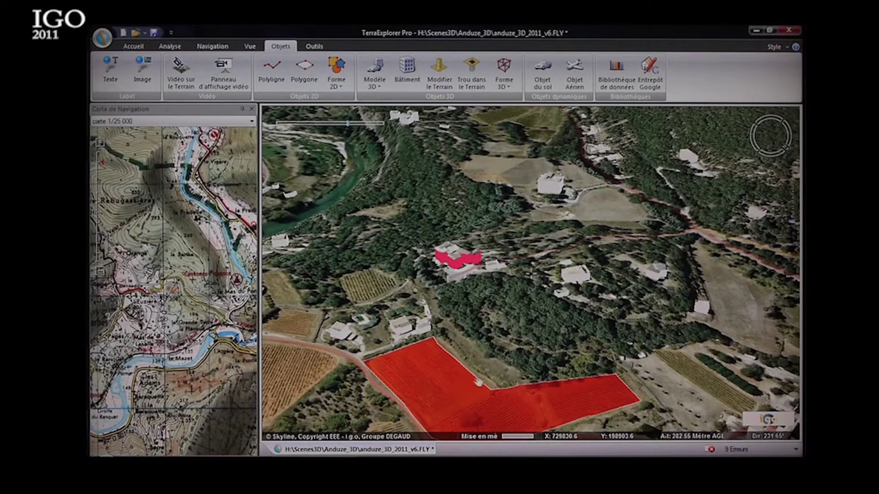
- Place a text label reading "exemple zone projet" over the red polygon and raise it above the ground
left_click_drag(530, 330, 531, 274)
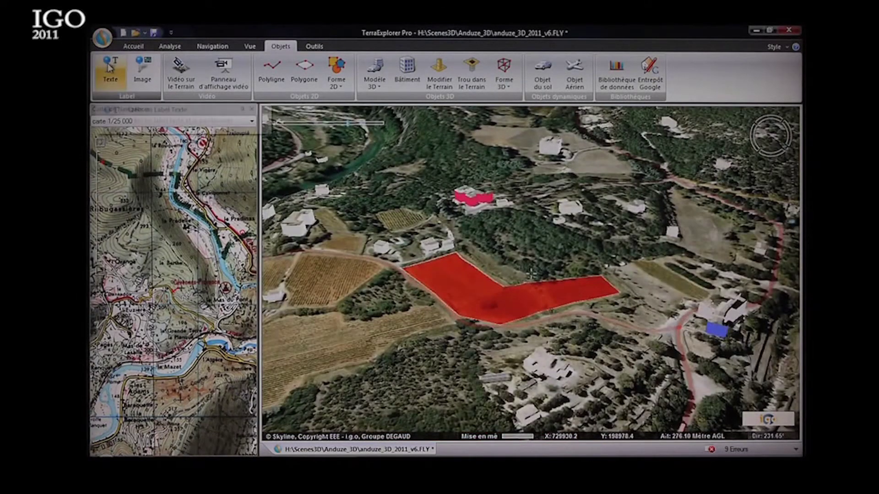
left_click(111, 69)
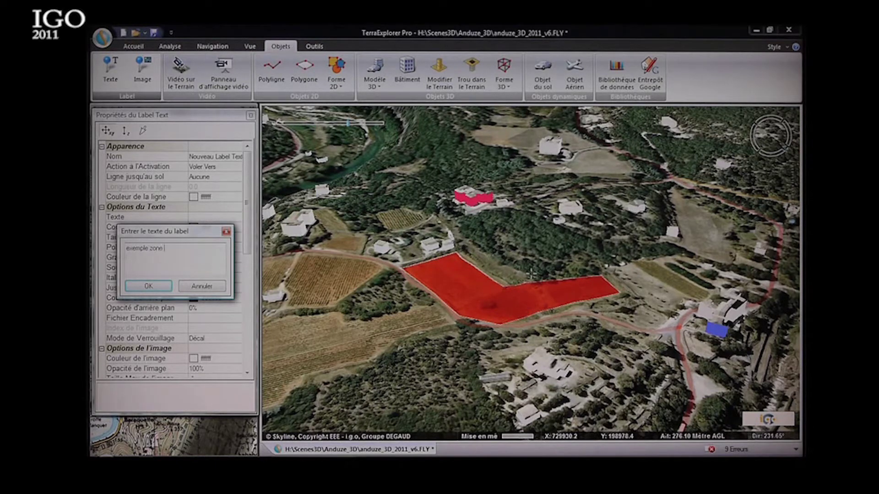
left_click(146, 286)
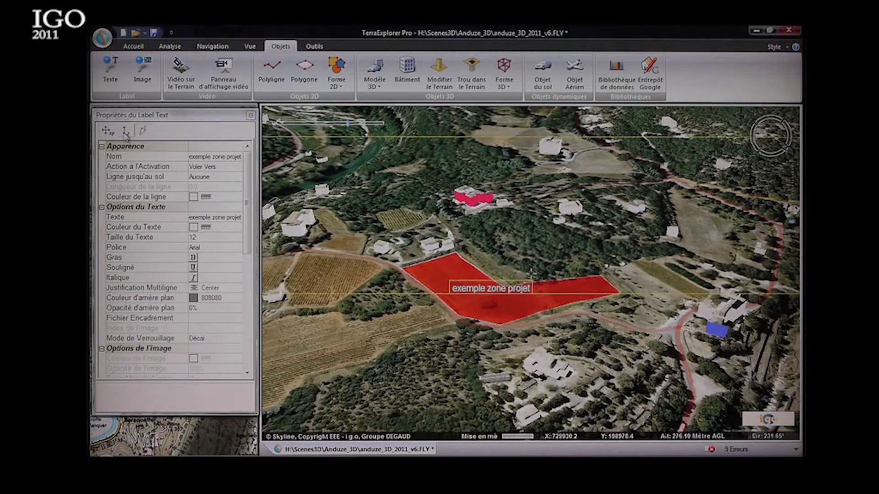
left_click_drag(483, 283, 480, 264)
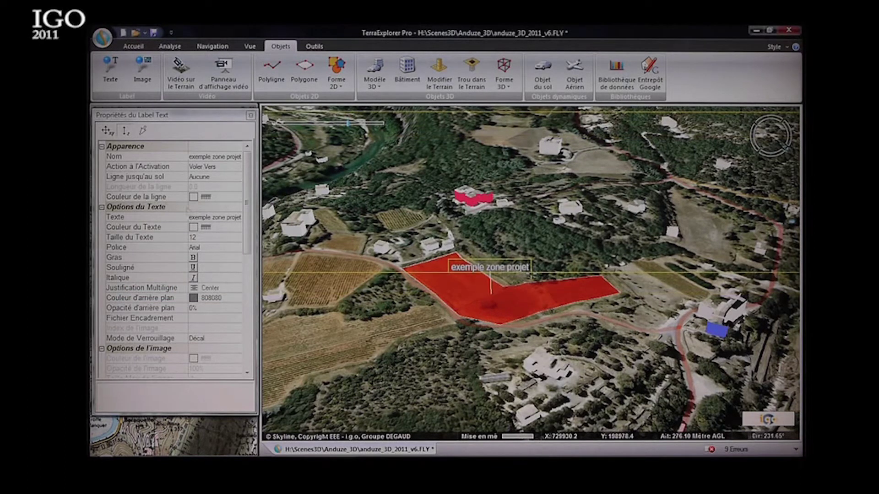
- Set the label's line to the ground (Ligne jusqu'au sol) to Jusqu'au Sol and close its properties
left_click(210, 176)
left_click(238, 177)
left_click(211, 191)
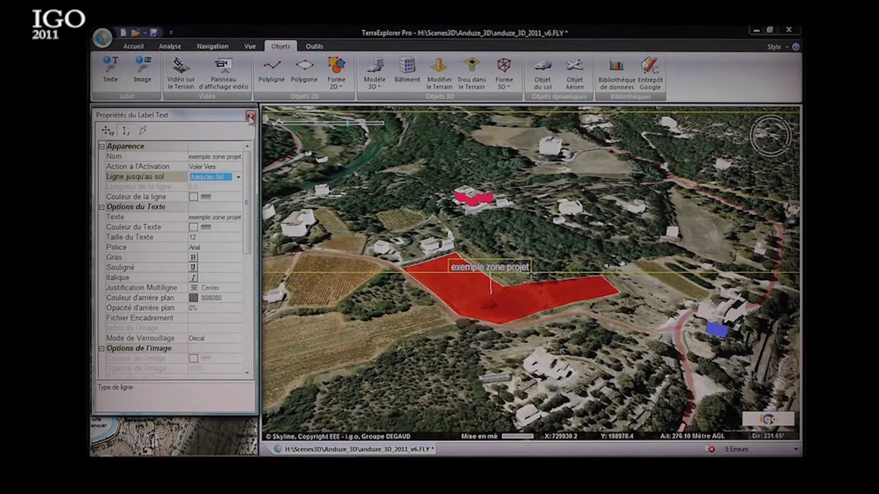
left_click(250, 117)
middle_click_drag(493, 300, 338, 277)
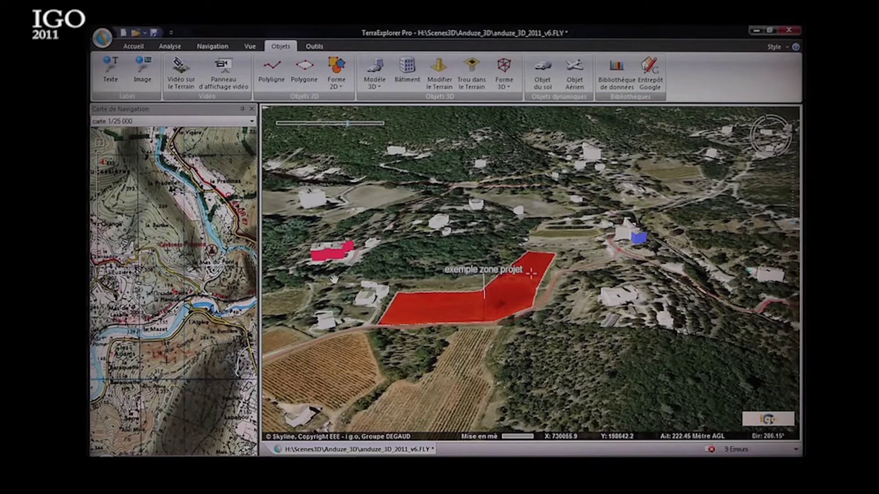
- Show the project tree and create a group named "zone à amenager" in it
left_click(250, 47)
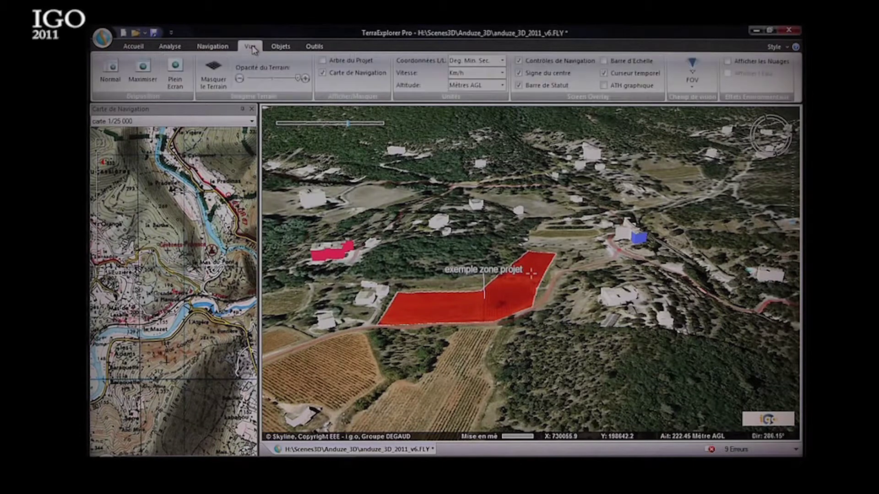
left_click(323, 61)
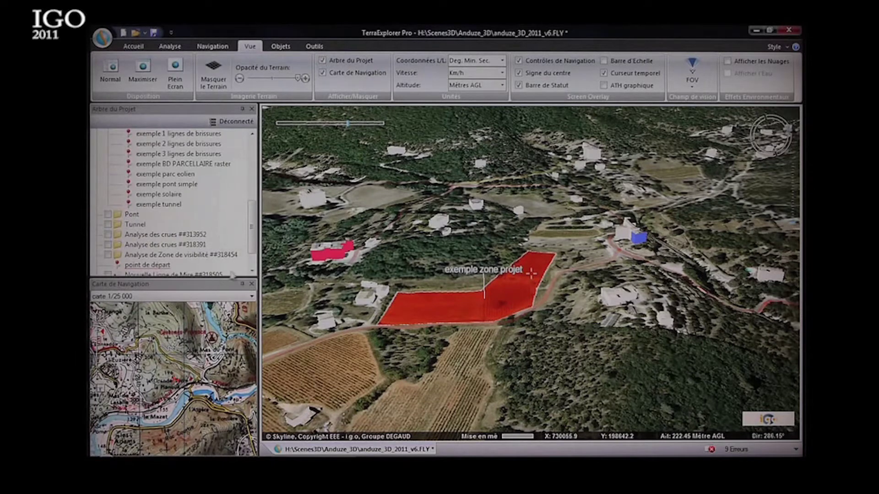
mouse_move(252, 232)
left_mouse_down()
mouse_move(253, 220)
mouse_move(252, 248)
left_mouse_up()
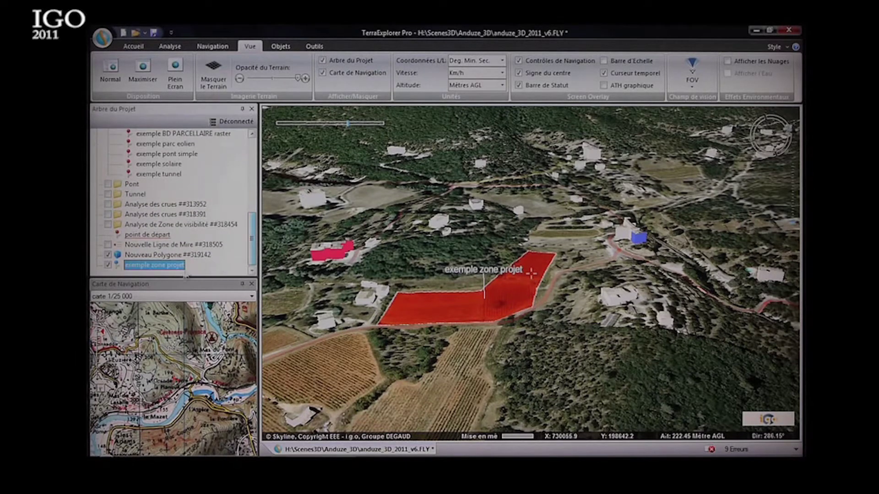
left_click(177, 273)
right_click(178, 274)
left_click(218, 283)
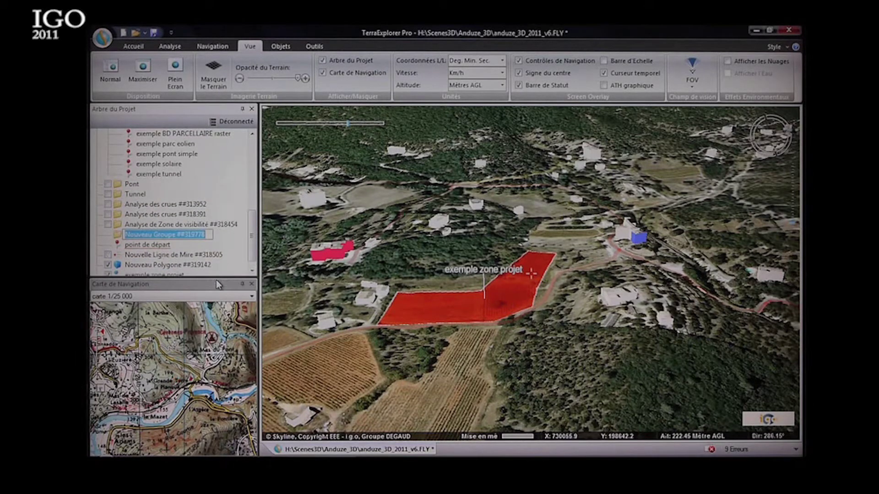
type("zo")
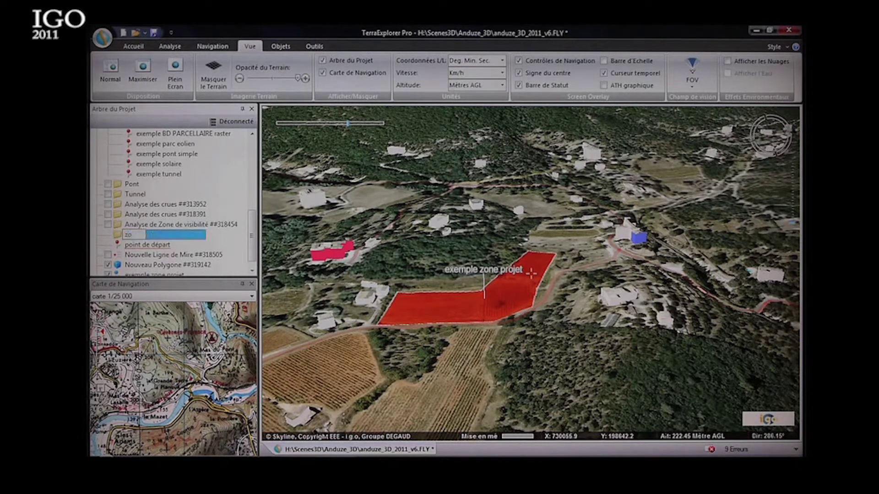
type("ne à amenager")
key("Return")
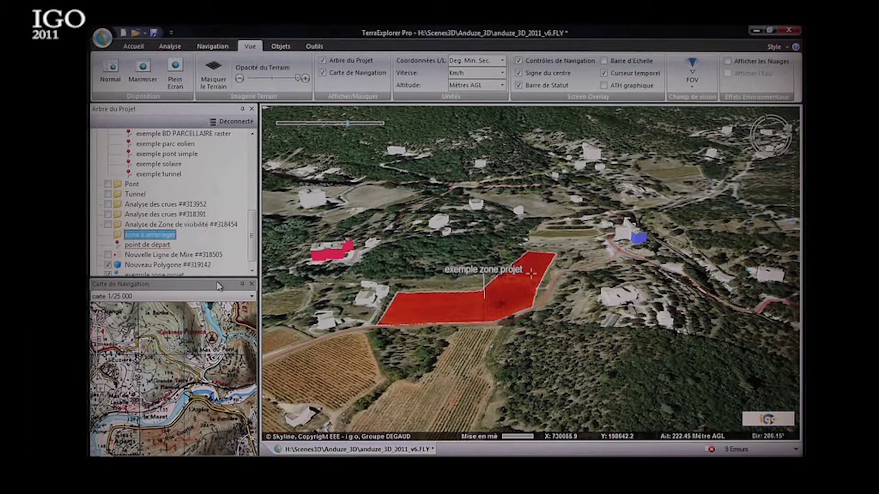
- Move the new polygon and the "exemple zone projet" label together into the "zone à amenager" group
scroll(253, 242, "down", 1)
left_click(143, 256)
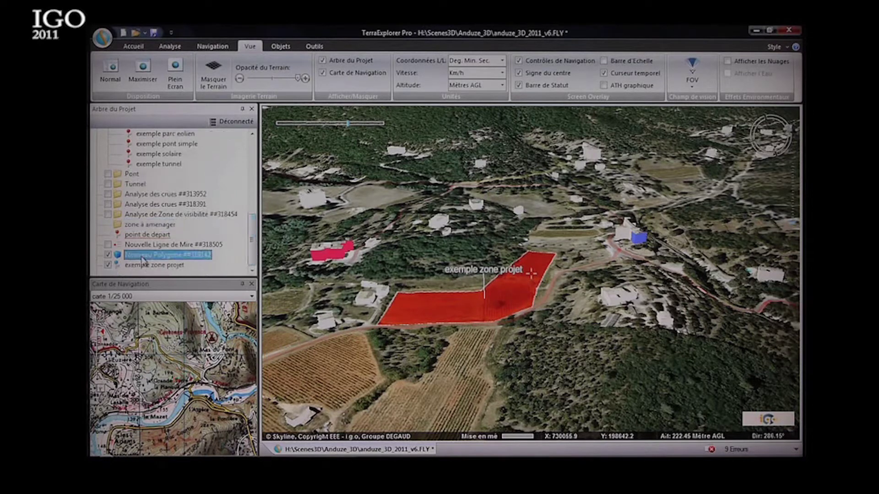
left_click(143, 266, "ctrl")
left_click_drag(140, 260, 138, 232)
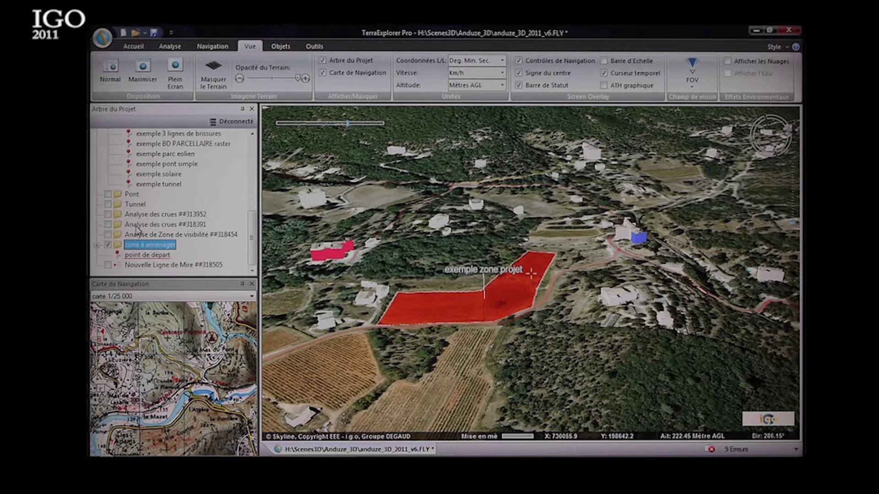
- Toggle the visibility of the "zone à amenager" group off and on, and expand its contents
left_click(108, 245)
left_click(108, 246)
left_click(97, 246)
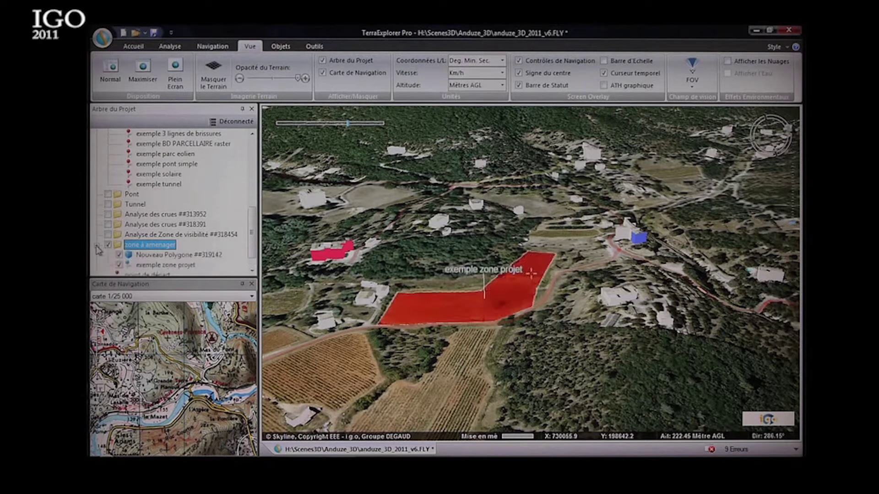
- Examine the file formats offered for saving the "zone à amenager" group as a layer, without saving
right_click(133, 252)
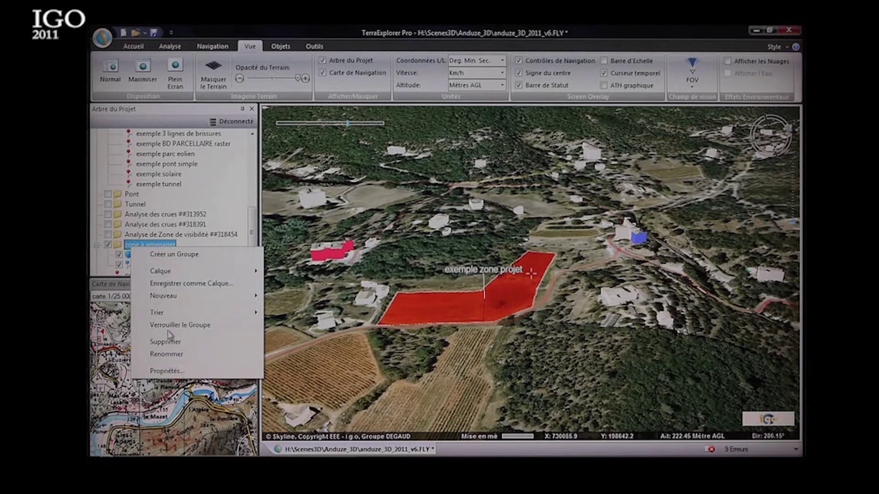
left_click(226, 285)
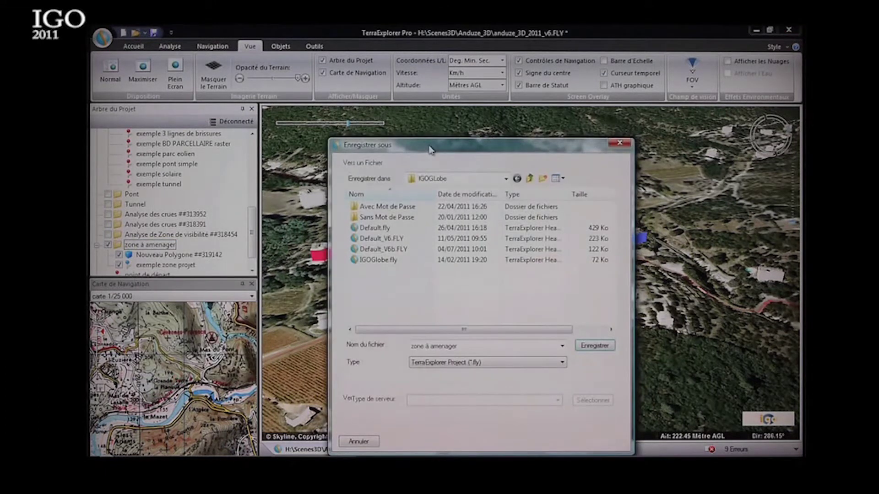
left_click_drag(430, 149, 344, 104)
left_click(417, 324)
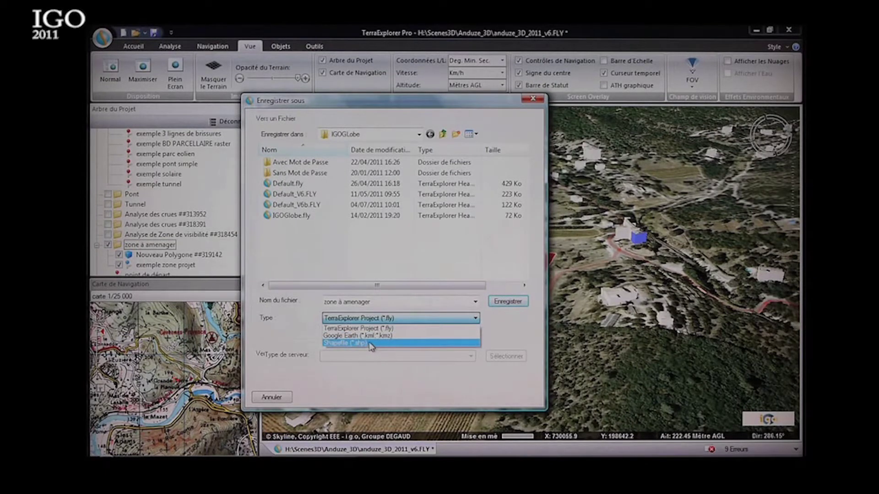
left_click(532, 99)
left_click(532, 99)
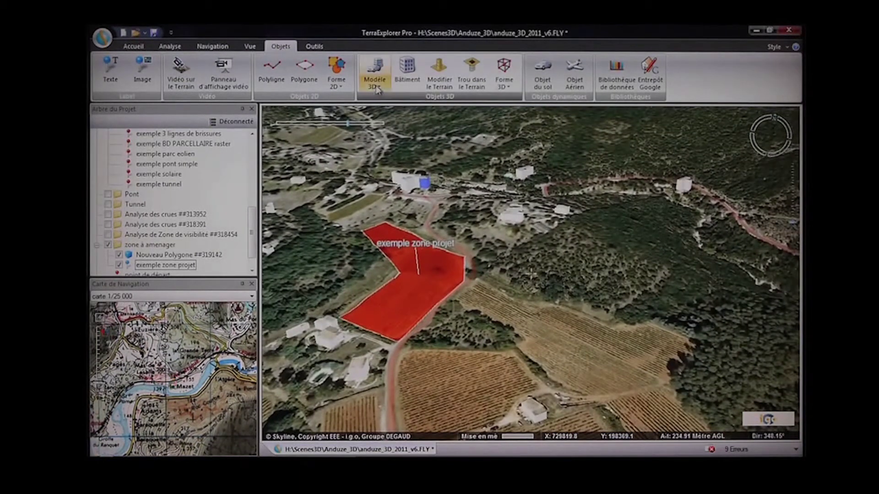
- Insert the 3D model chateau.xpc from the CEA Iter annexes data folder and place it on the wooded slope beyond the vineyards
left_click(375, 86)
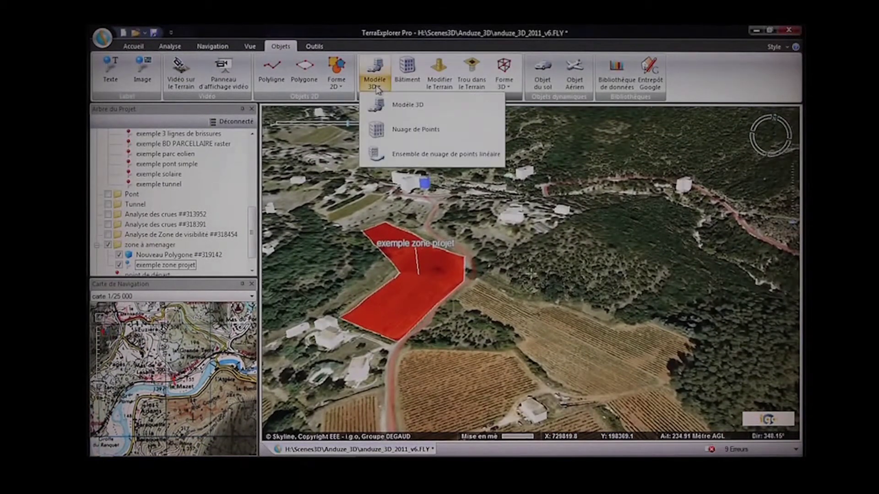
left_click(388, 110)
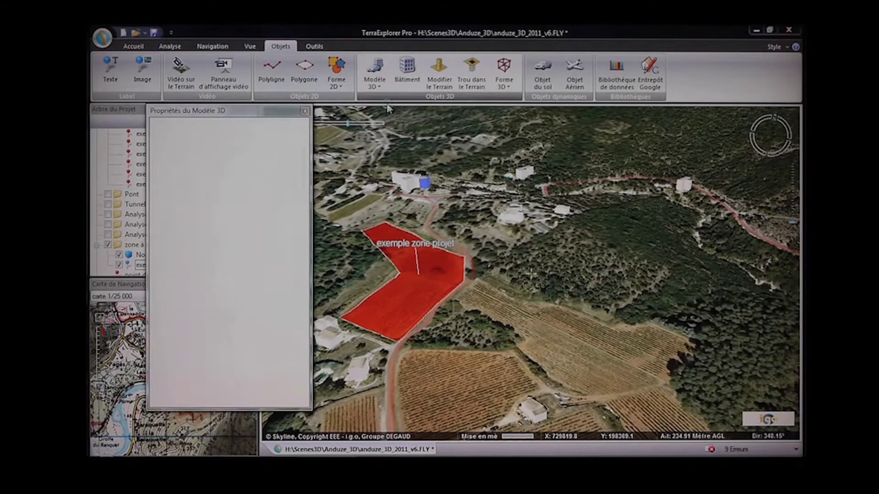
left_click(192, 207)
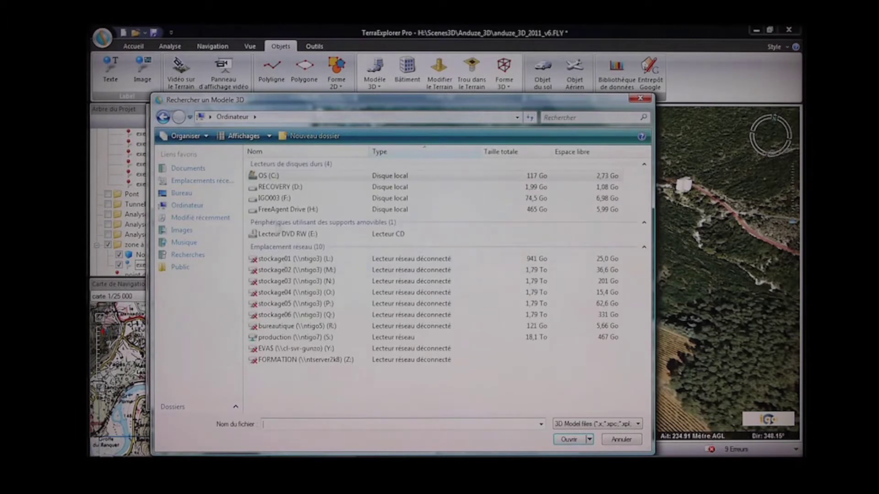
double_click(276, 210)
double_click(270, 377)
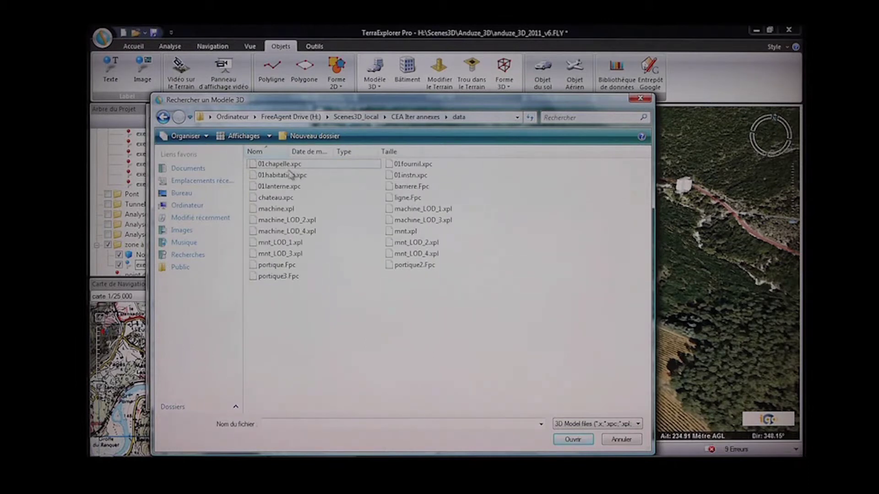
left_click(275, 198)
left_click(579, 440)
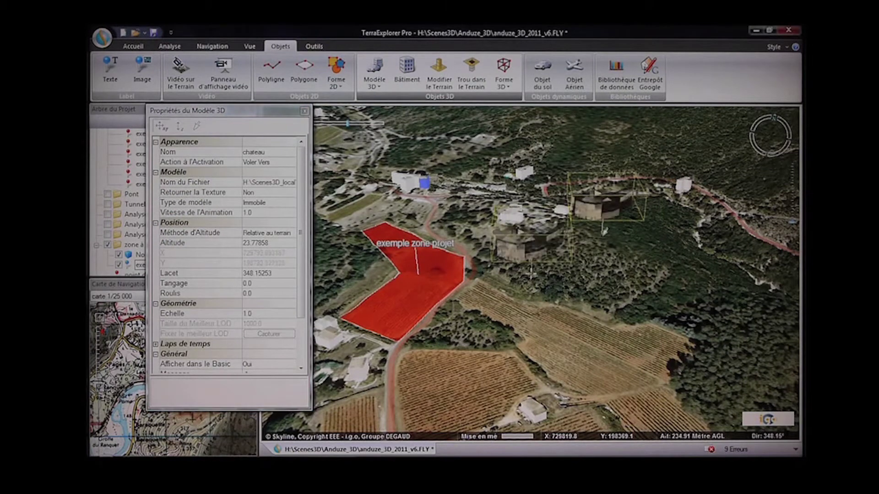
left_click(616, 248)
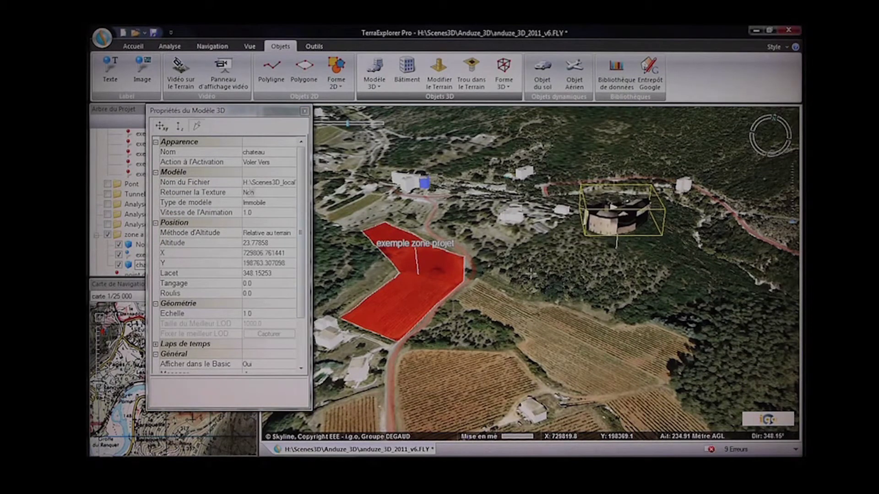
- Flip the chateau model's texture by setting Retourner la Texture to Oui
left_click(251, 194)
left_click(256, 212)
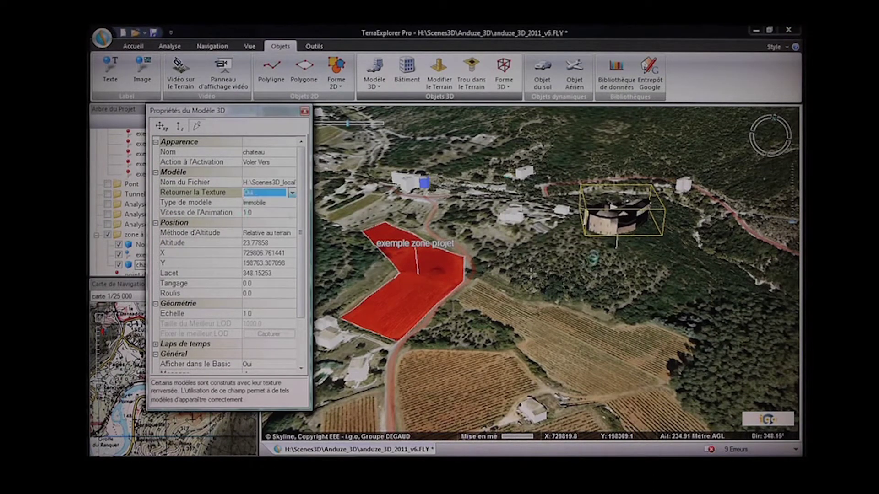
left_click(624, 221)
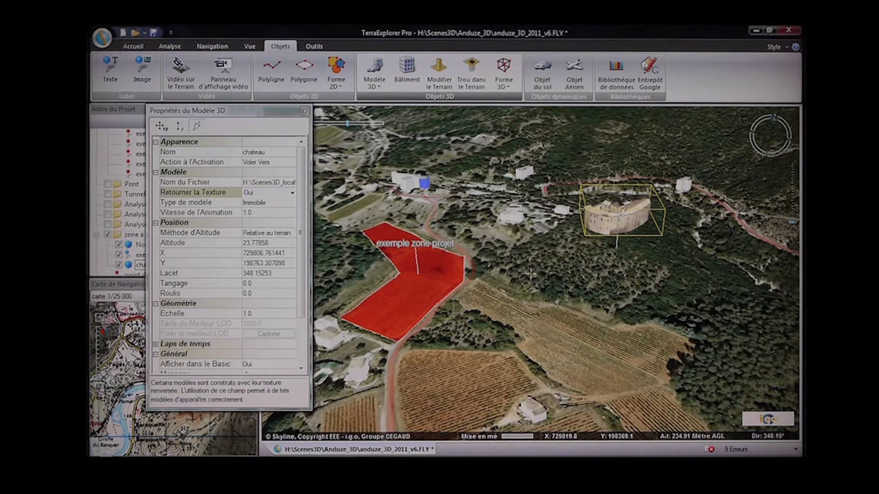
- Move the chateau model down vertically to an altitude of about -2.4 relative to the terrain
left_click(304, 111)
left_click(617, 216)
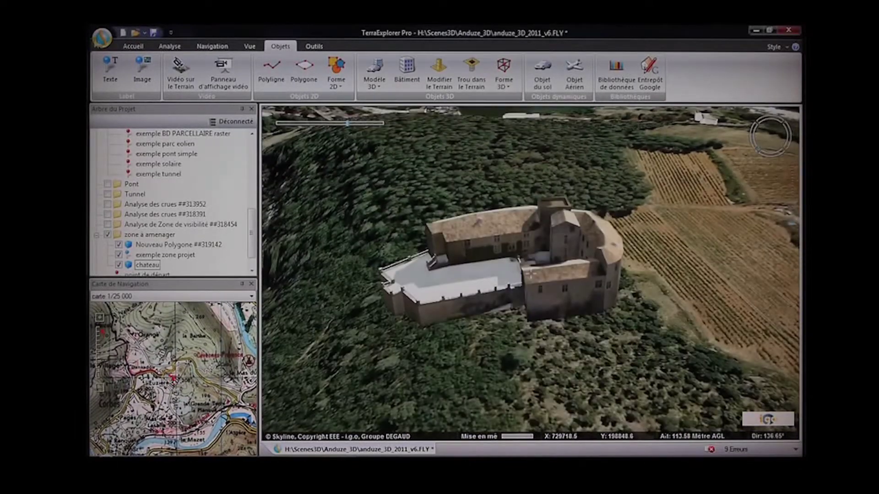
left_click(133, 46)
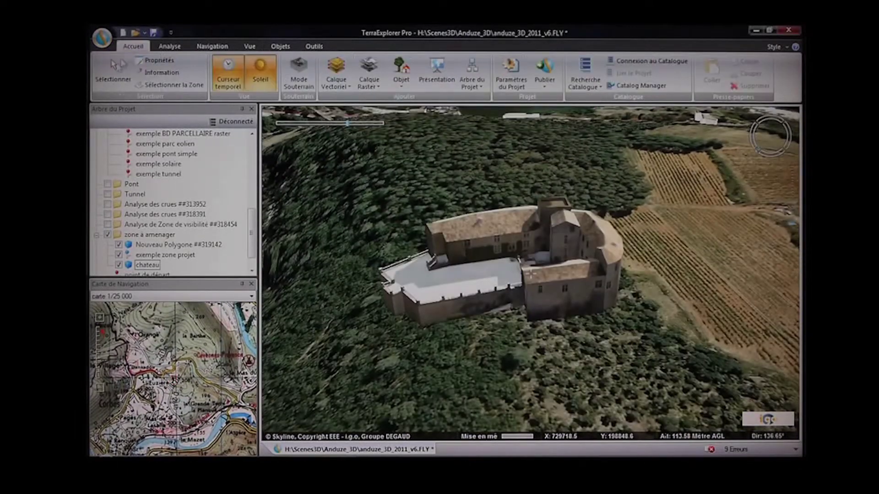
left_click(530, 274)
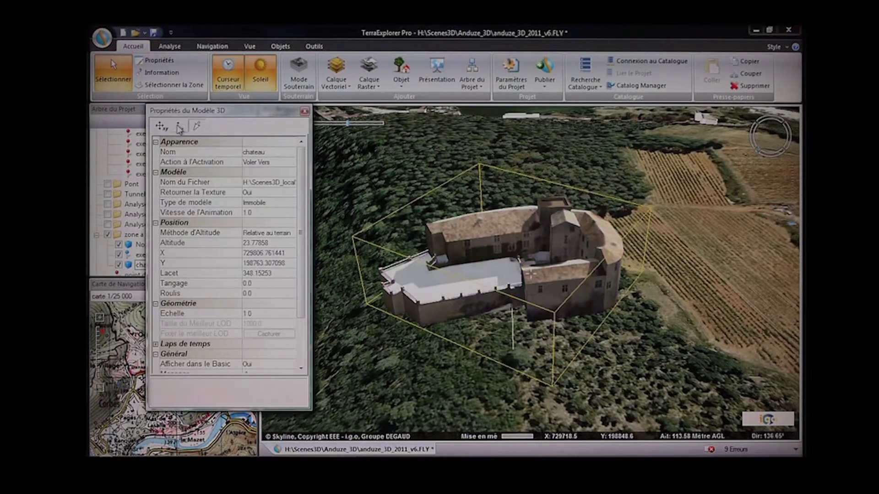
left_click_drag(481, 220, 489, 299)
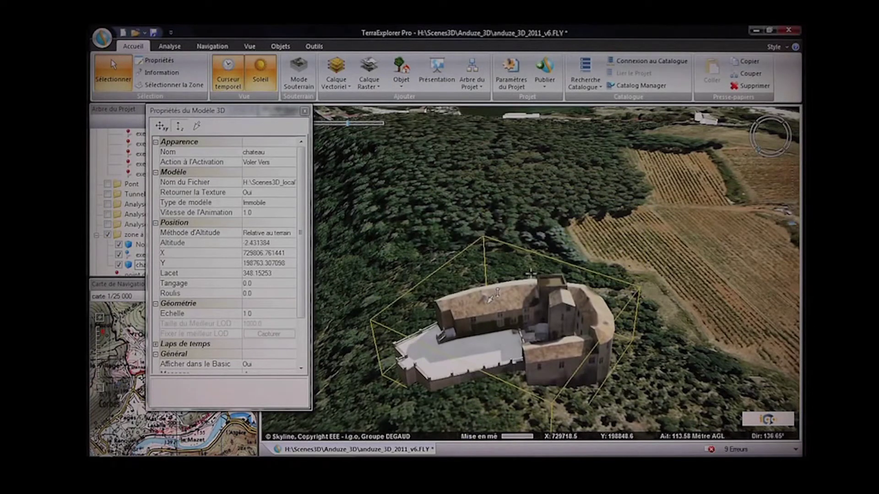
- Rotate the chateau model by setting its Lacet to 293, and close its properties
left_click(278, 274)
left_click(294, 277)
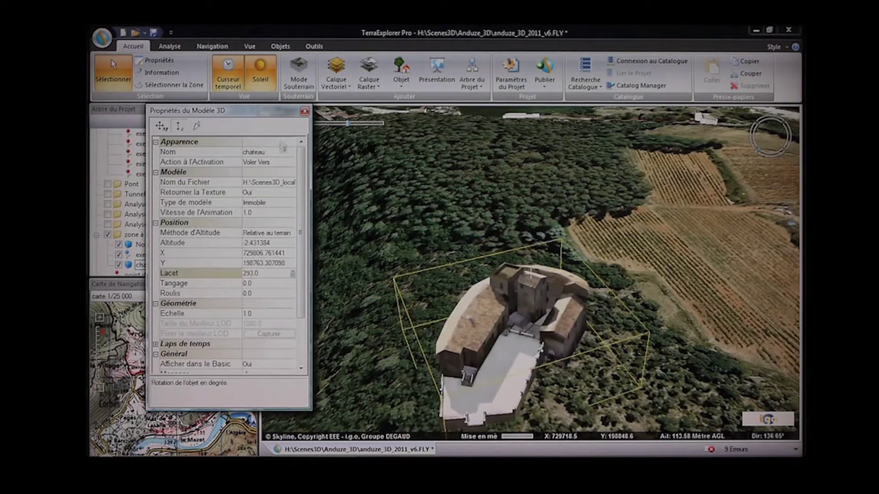
left_click(304, 111)
- Examine the placed chateau from ground level, moving into its courtyard and back out to an aerial view
left_click_drag(486, 360, 465, 267)
middle_click_drag(466, 266, 526, 305)
scroll(510, 267, "up", 4)
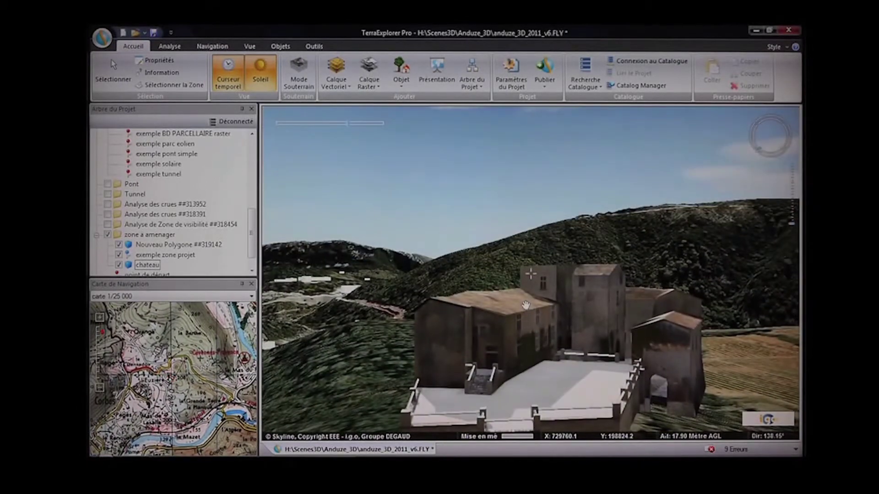
scroll(525, 305, "up", 5)
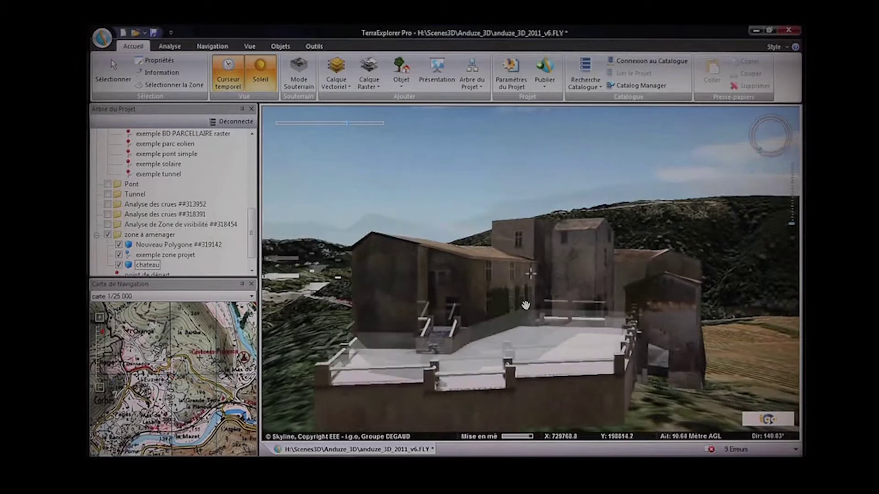
scroll(526, 305, "up", 5)
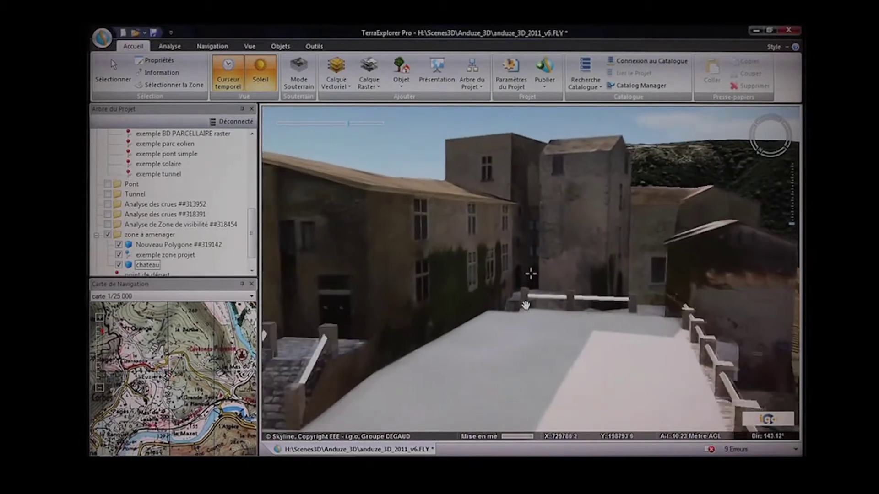
scroll(525, 305, "up", 5)
scroll(526, 306, "down", 10)
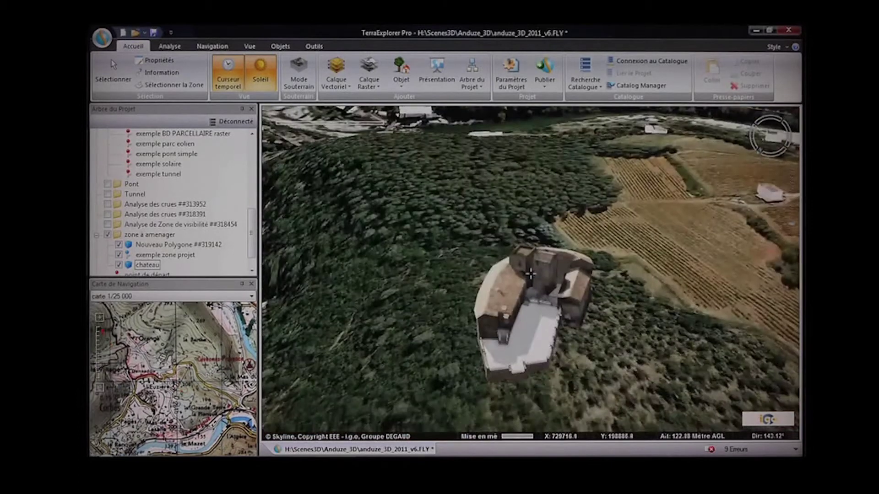
- Create a building by tracing the roof outline of the house on the grassy plot near the roundabout, with its base directly beneath
left_click(280, 46)
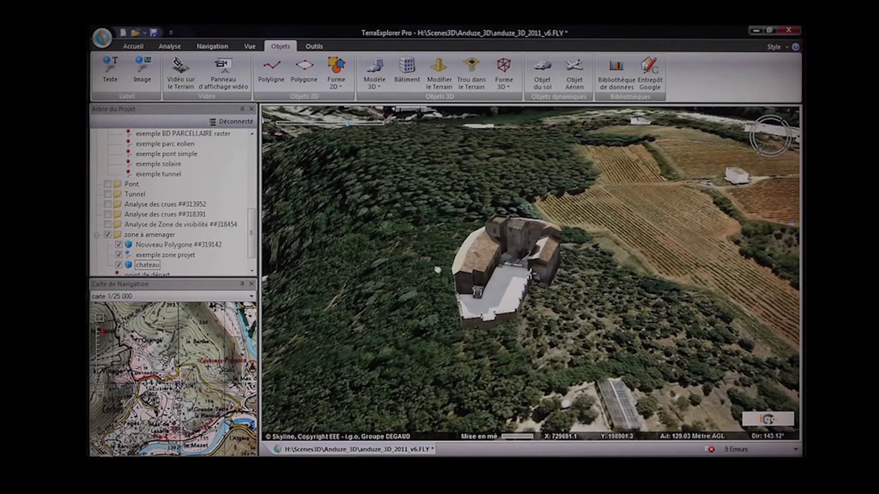
left_click_drag(438, 272, 419, 252)
scroll(406, 270, "down", 5)
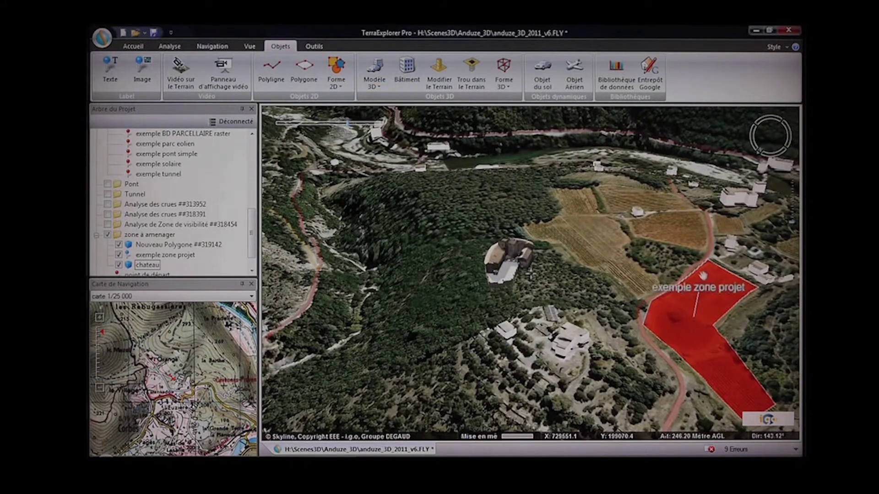
scroll(533, 372, "down", 5)
scroll(533, 372, "down", 3)
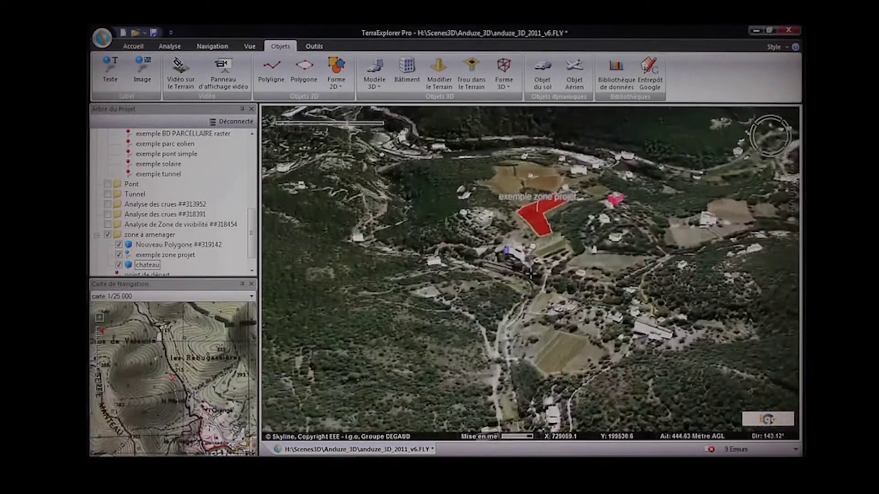
scroll(534, 247, "down", 4)
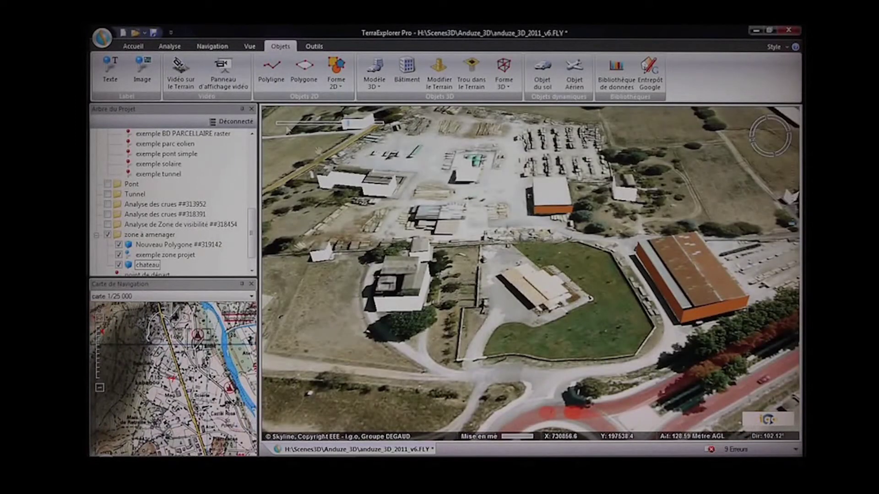
left_click(406, 68)
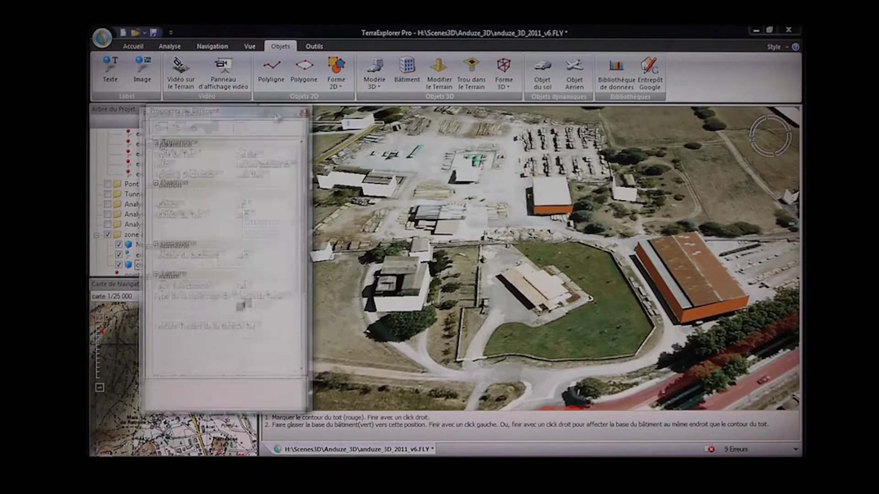
left_click(503, 272)
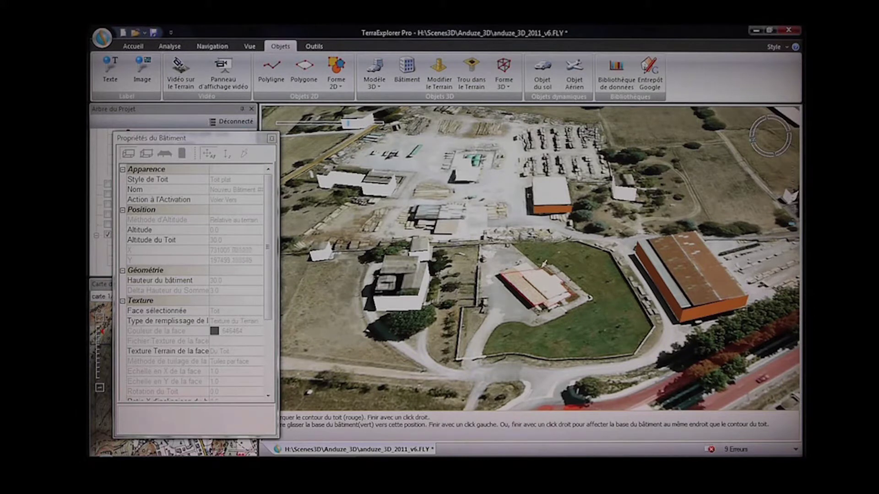
right_click(527, 256)
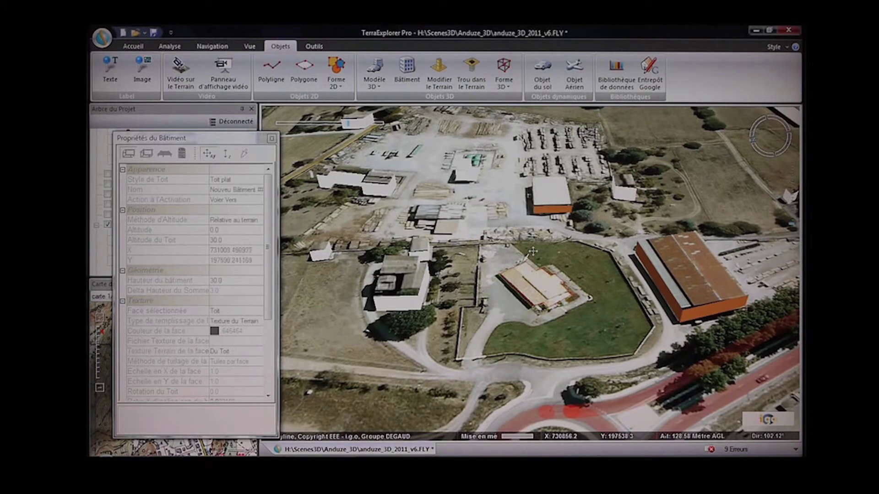
- Set the new building's height (Hauteur du bâtiment) to 10 m
left_click(190, 279)
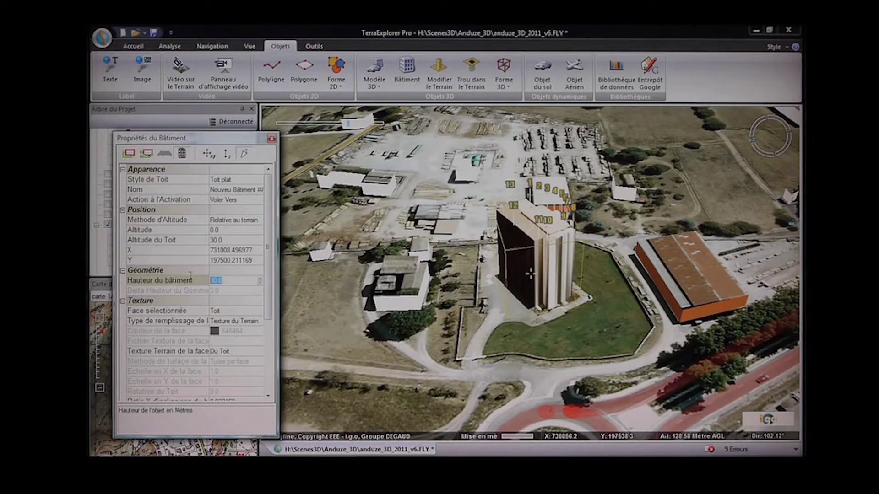
type("10")
key("Return")
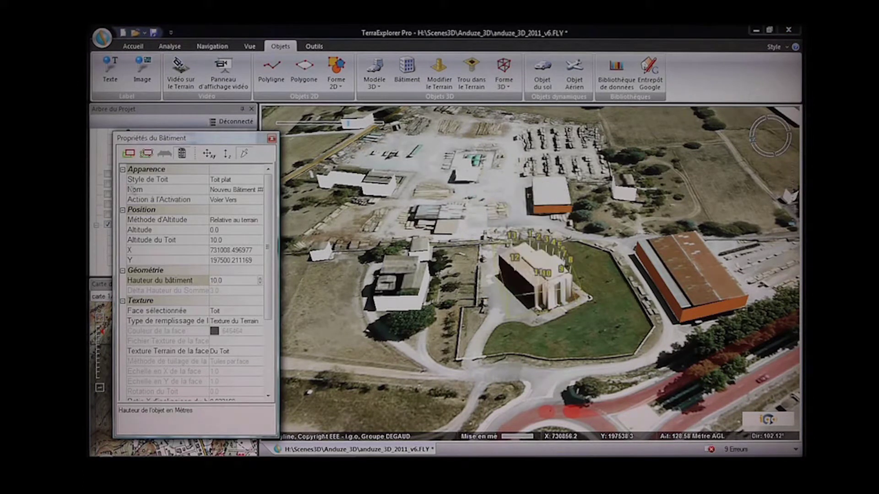
- Fill all the building's walls (Tous les murs) with a single white colour and close its properties
left_click(235, 313)
left_click(229, 330)
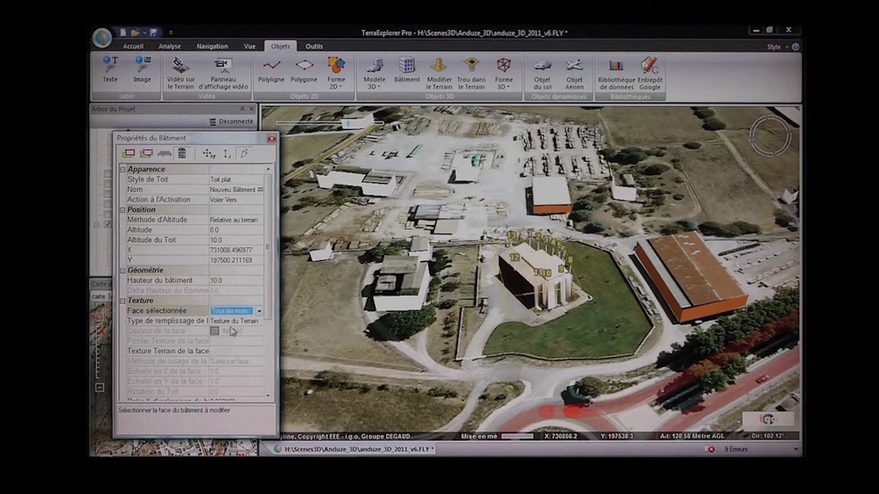
left_click(233, 322)
left_click(240, 322)
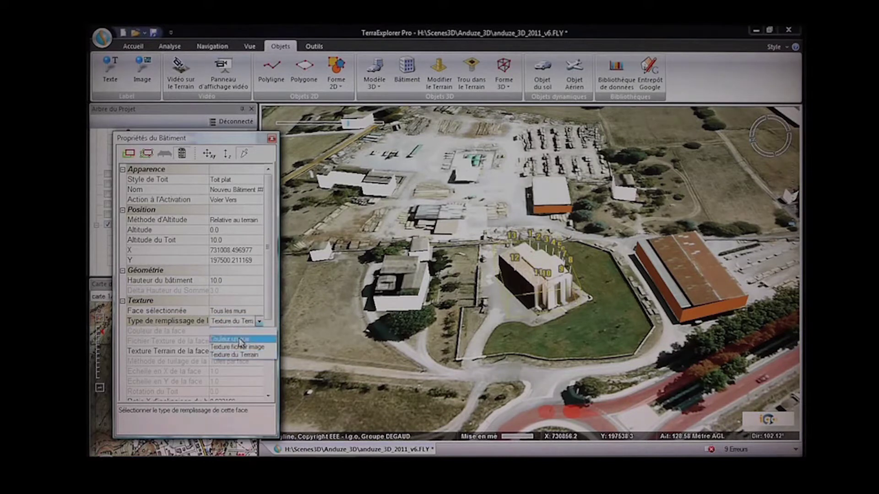
left_click(235, 338)
left_click(245, 332)
left_click(255, 331)
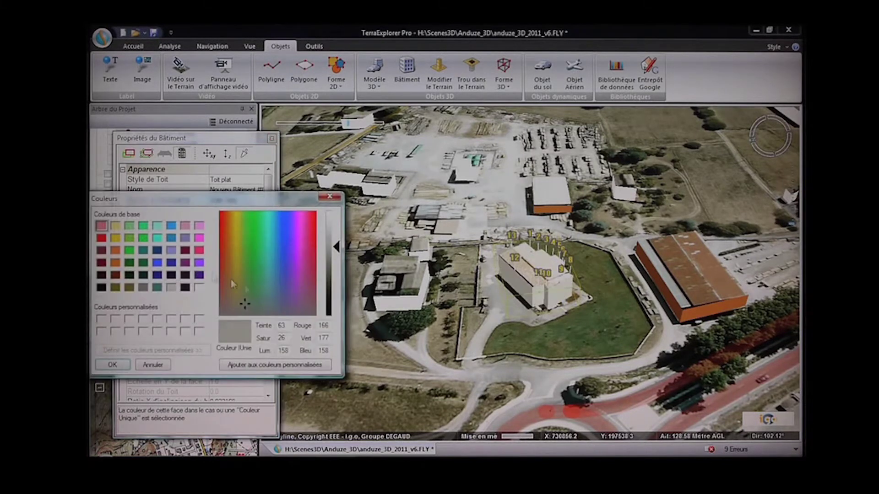
left_click(199, 287)
left_click(112, 365)
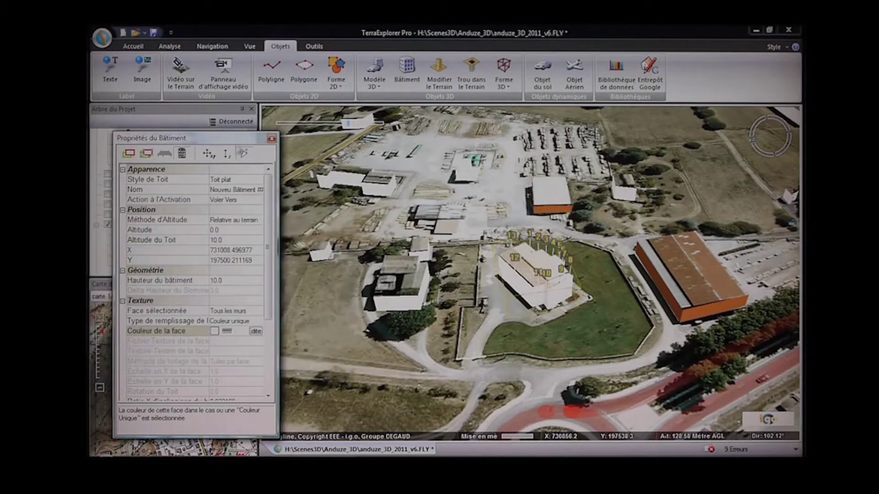
left_click(272, 139)
- Reselect the new building and change its roof style to Toit angulaire
left_click(547, 267)
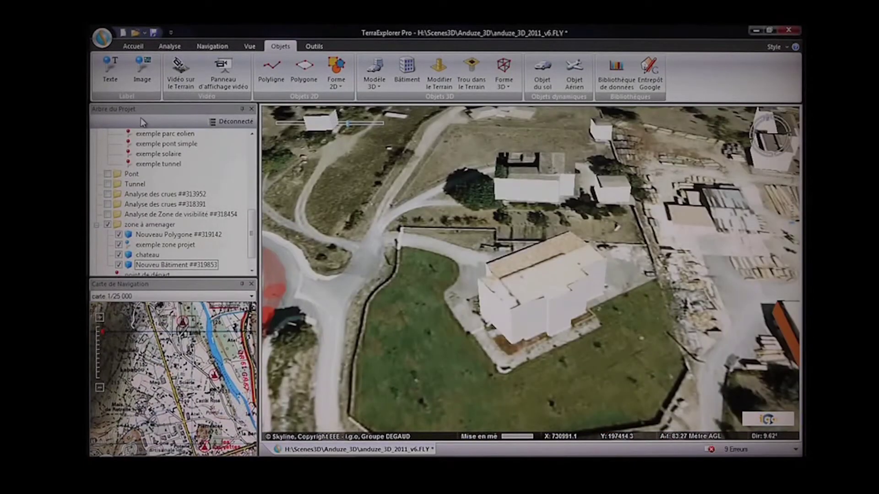
left_click(132, 46)
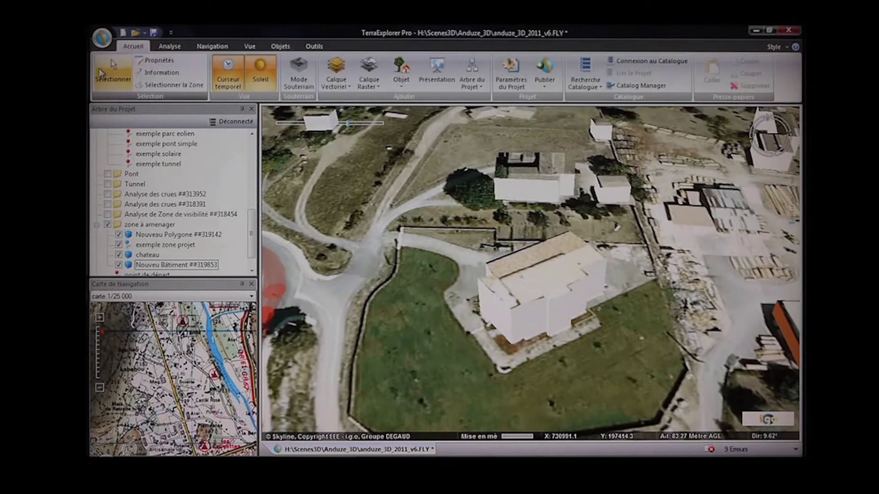
left_click(113, 73)
left_click(540, 297)
left_click_drag(215, 138, 224, 121)
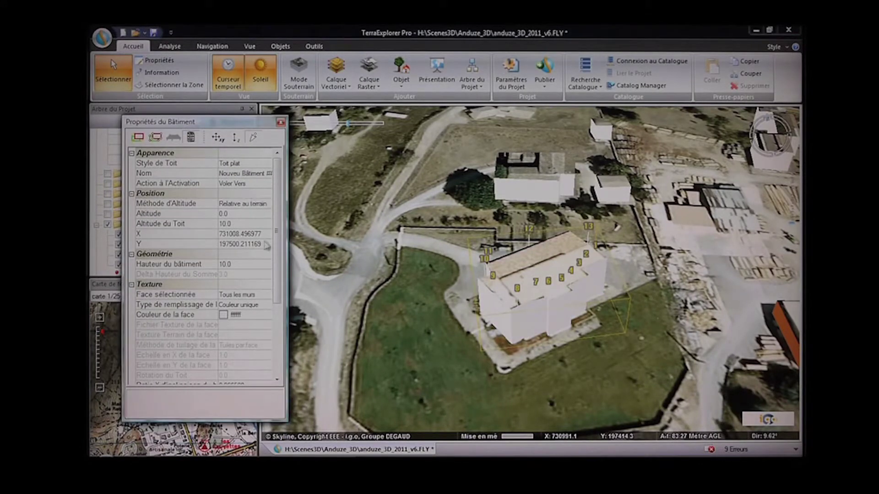
left_click(241, 163)
left_click(243, 178)
left_click(191, 137)
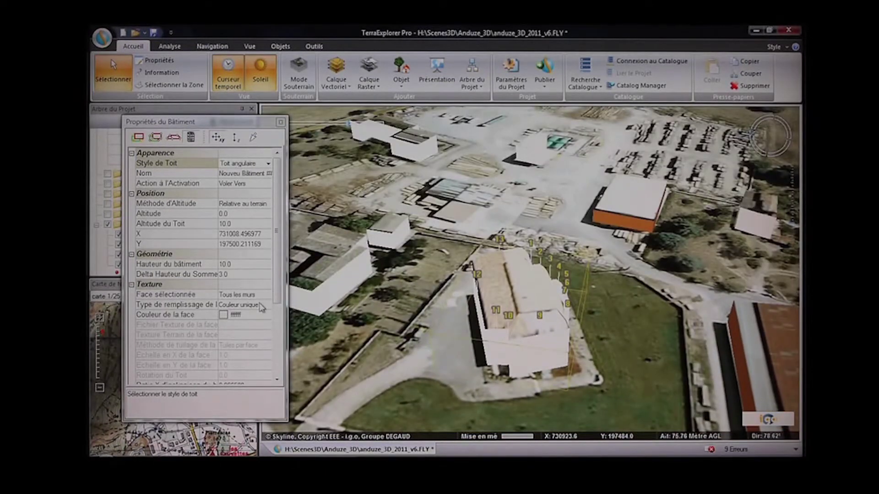
- Apply an image-file texture to all the walls using the Green_Glass image from the Buildings-Textures library, and close the properties
left_click(261, 306)
left_click(266, 306)
left_click(246, 331)
left_click(247, 325)
left_click(265, 325)
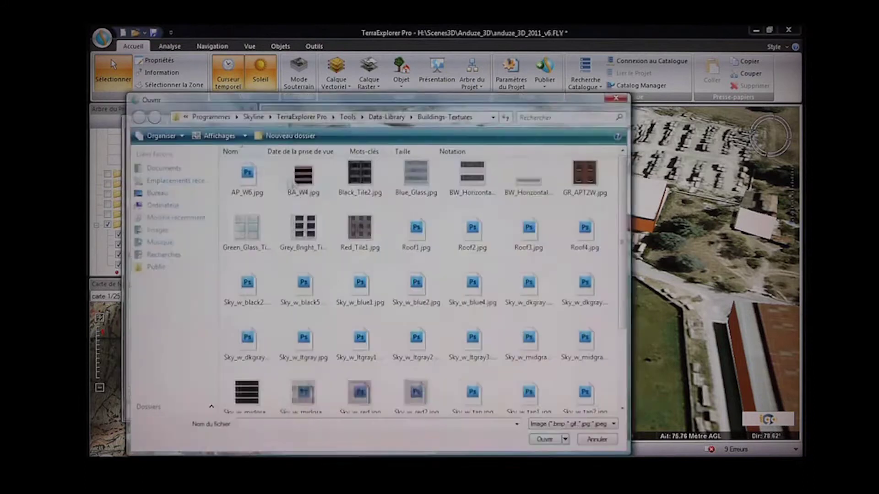
left_click(410, 171)
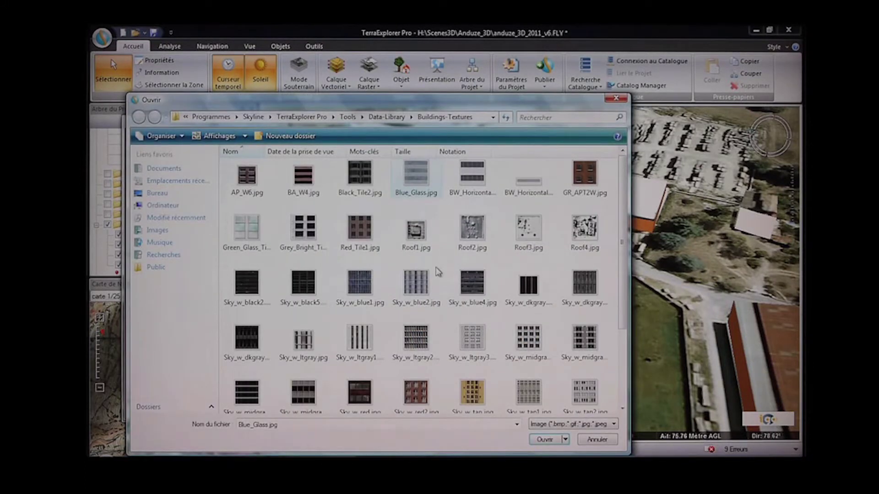
left_click(241, 235)
left_click(545, 439)
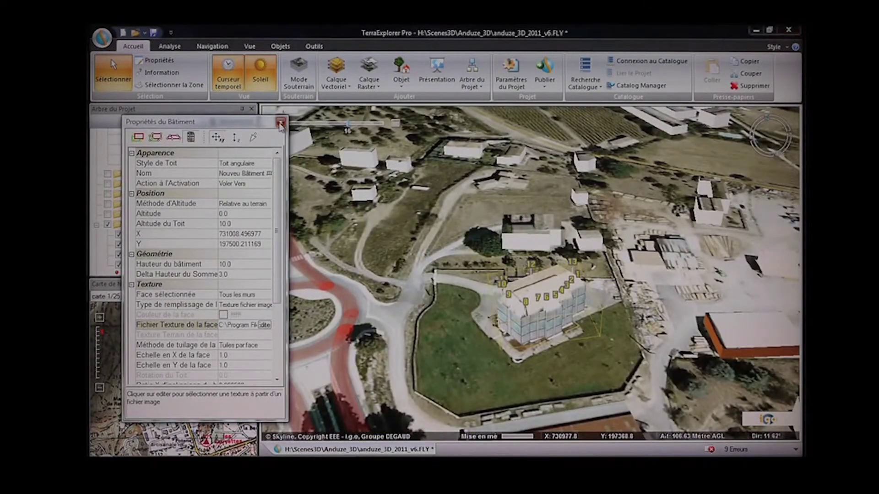
left_click(281, 124)
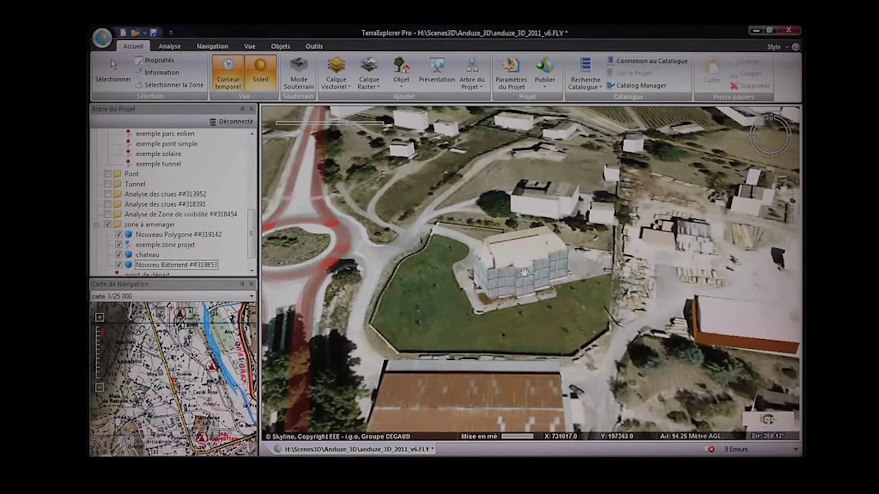
- Flatten the terrain inside a five-point polygon drawn on the bare hillside beyond the tunnel cutting
left_click(280, 47)
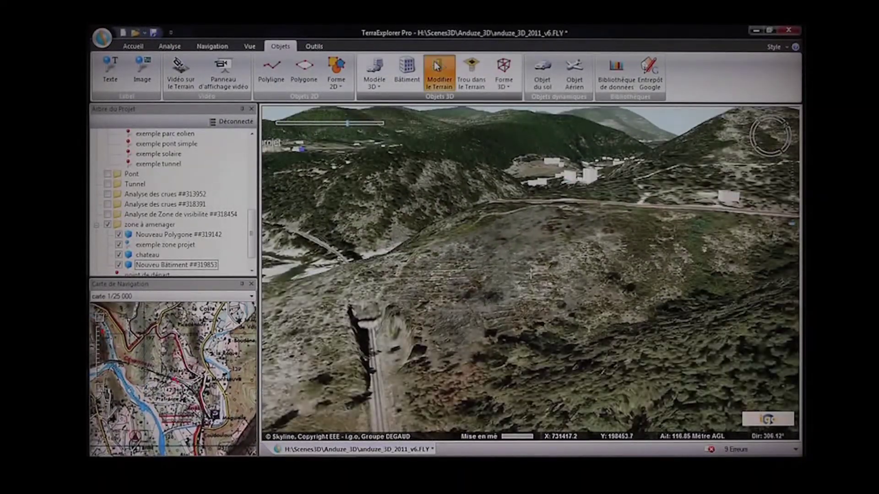
left_click(436, 66)
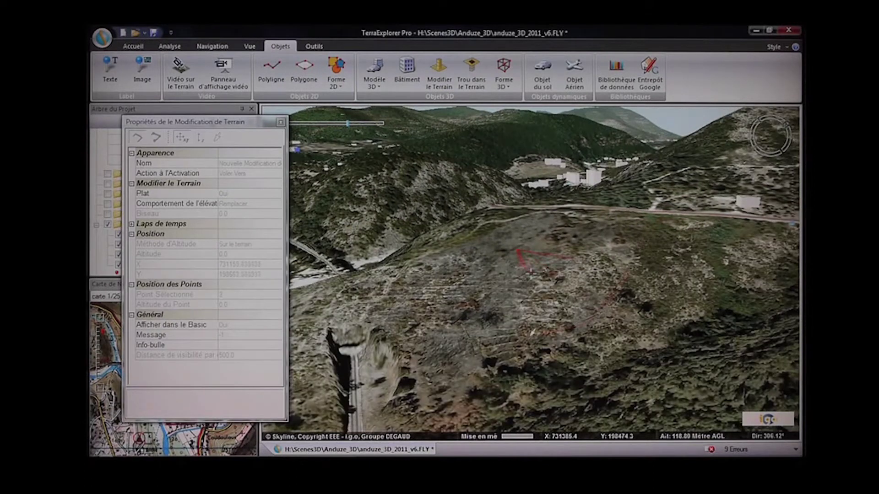
left_click(532, 332)
right_click(435, 283)
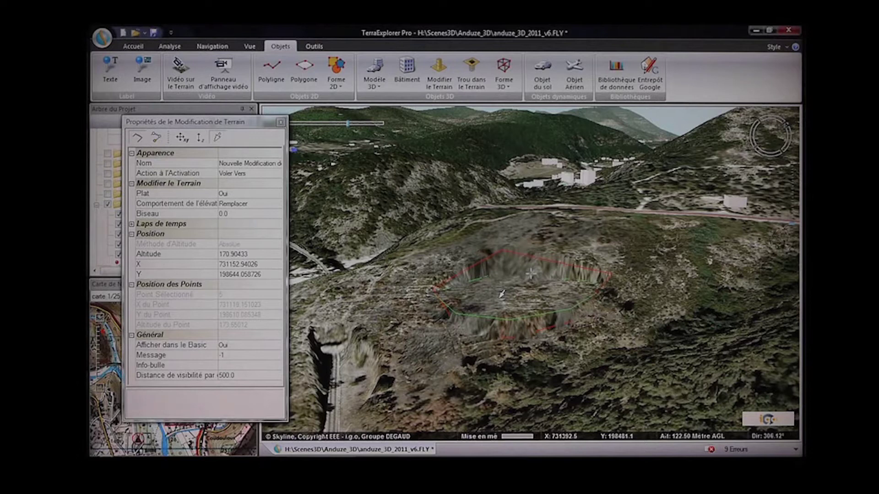
- Set the terrain modification's Biseau (bevel) to 5
left_click(232, 214)
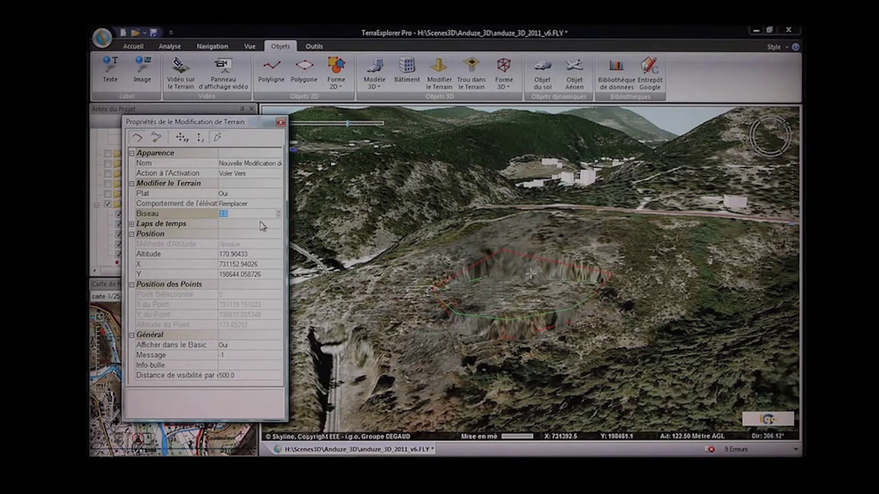
type("5")
key("Return")
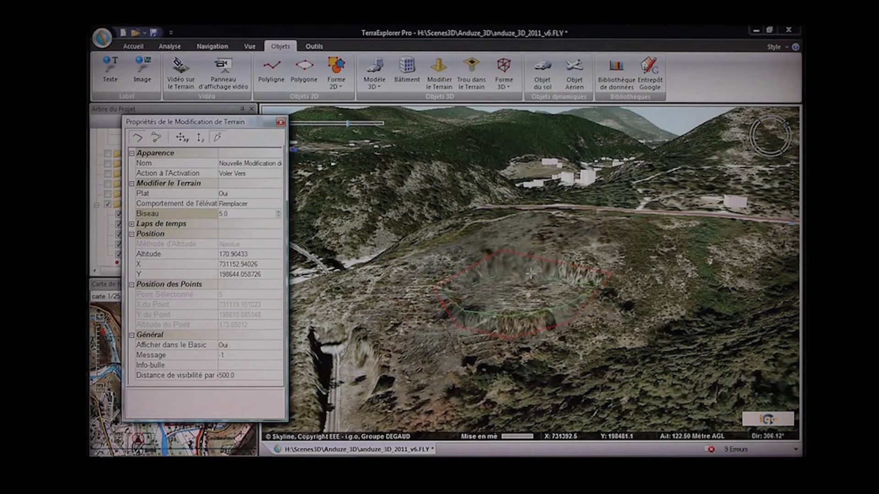
- Close the terrain modification's properties and toggle its visibility off and back on to compare the hillside with and without it
left_click(281, 123)
scroll(254, 233, "down", 1)
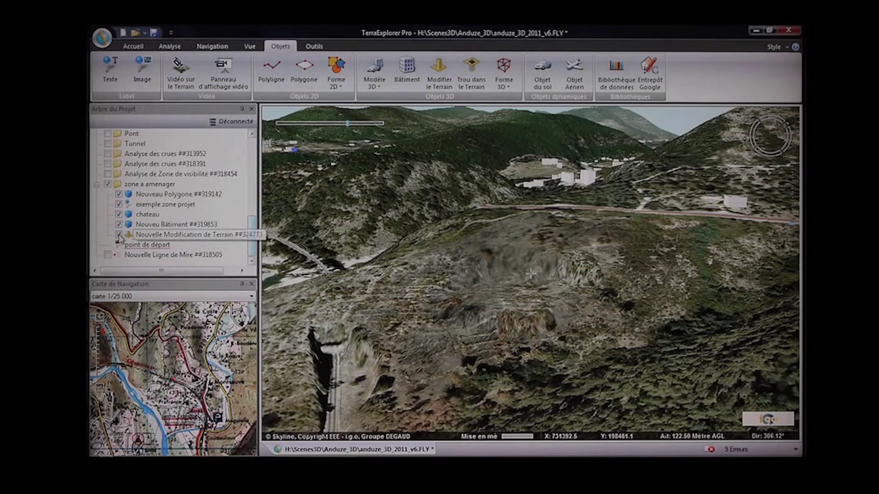
left_click(119, 235)
left_click(119, 235)
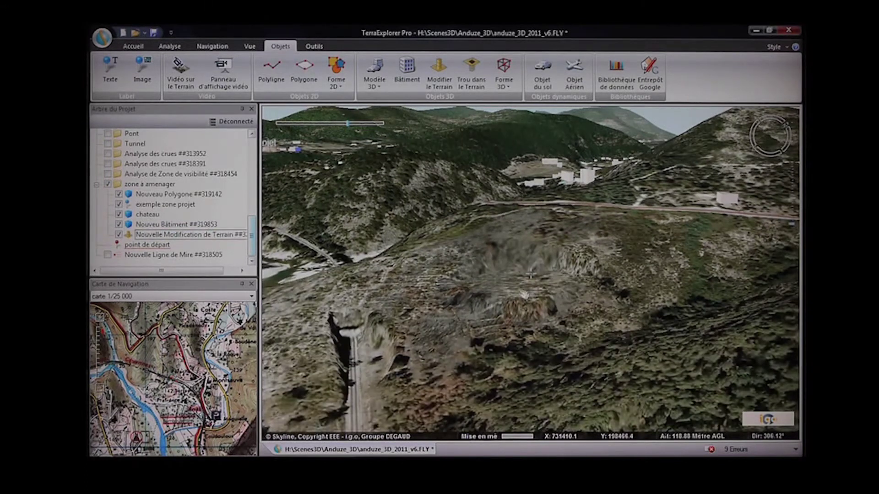
middle_click_drag(522, 285, 532, 274)
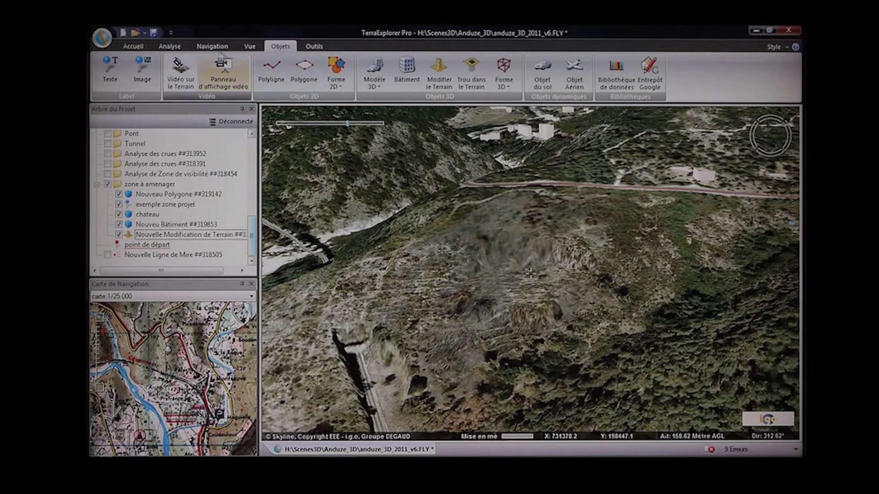
- Run a volume analysis on Nouvelle Modification de Terrain with a 0.50 interval, and close the analysis
left_click(169, 45)
left_click(412, 72)
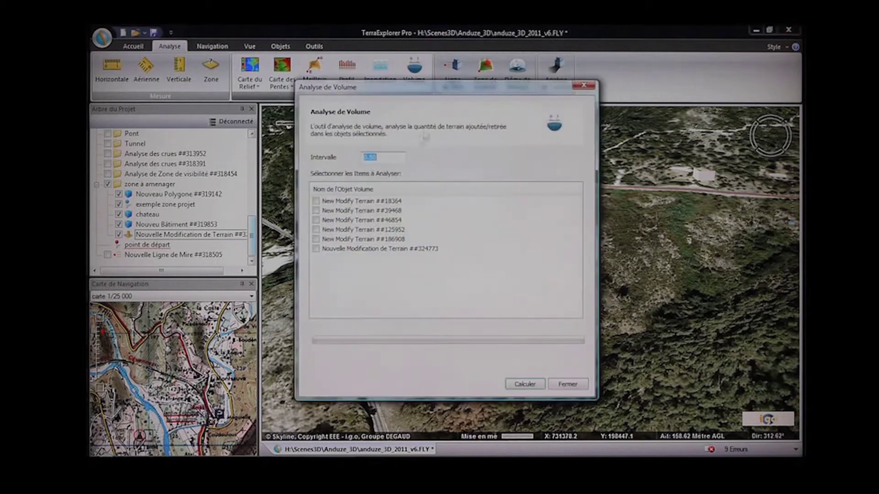
left_click_drag(457, 93, 299, 106)
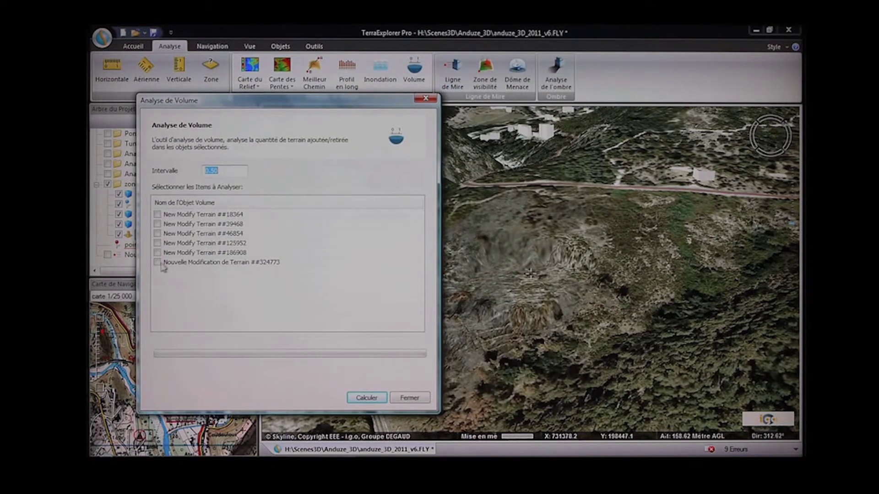
left_click(367, 398)
left_click_drag(356, 103, 324, 111)
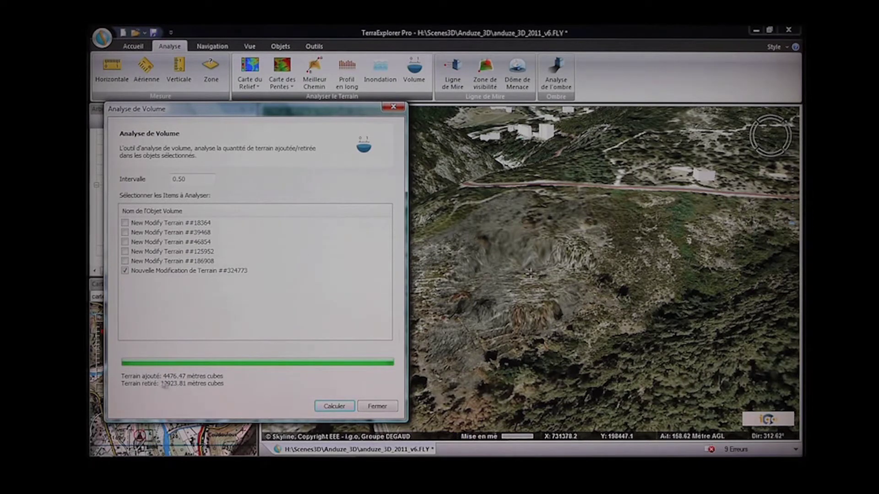
left_click(376, 406)
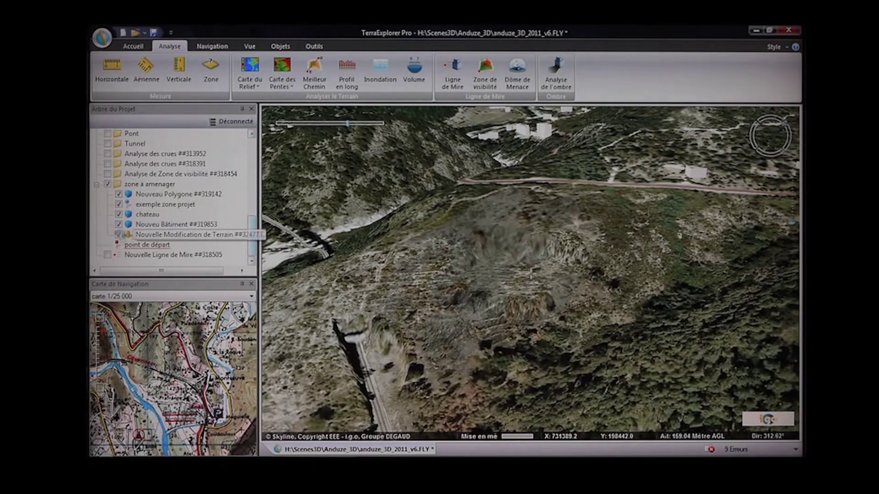
- Hide the new terrain modification in the zone à aménager folder
left_click(118, 235)
middle_click_drag(471, 262, 412, 250)
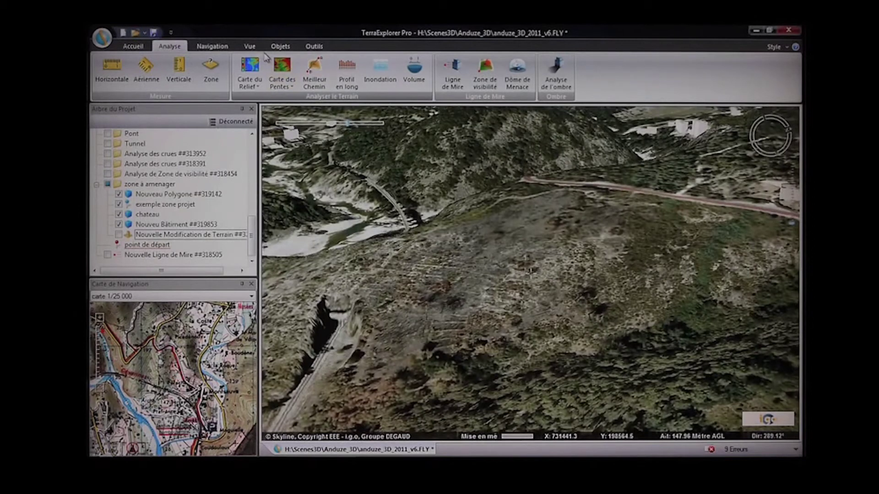
left_click(278, 50)
left_click_drag(471, 303, 572, 303)
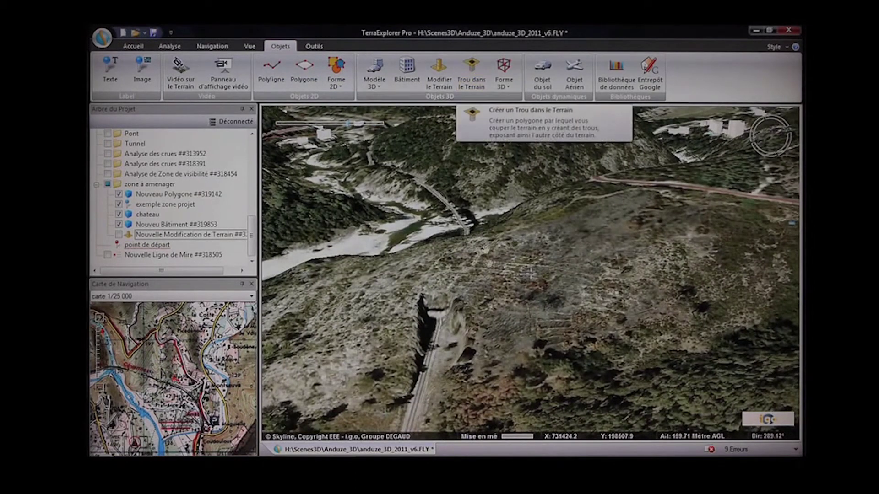
mouse_move(492, 282)
middle_mouse_down()
mouse_move(500, 281)
mouse_move(493, 280)
middle_mouse_up()
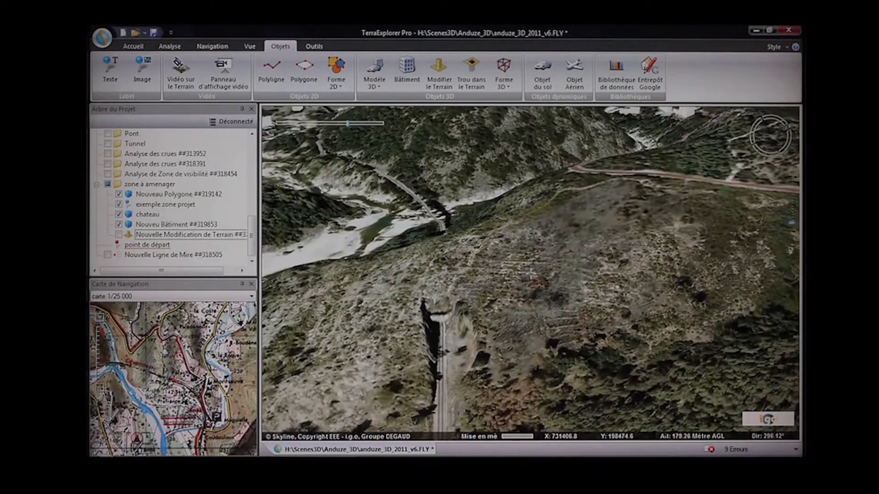
- Show the Tunnel folder's model at the end of the railway cutting
left_click(134, 46)
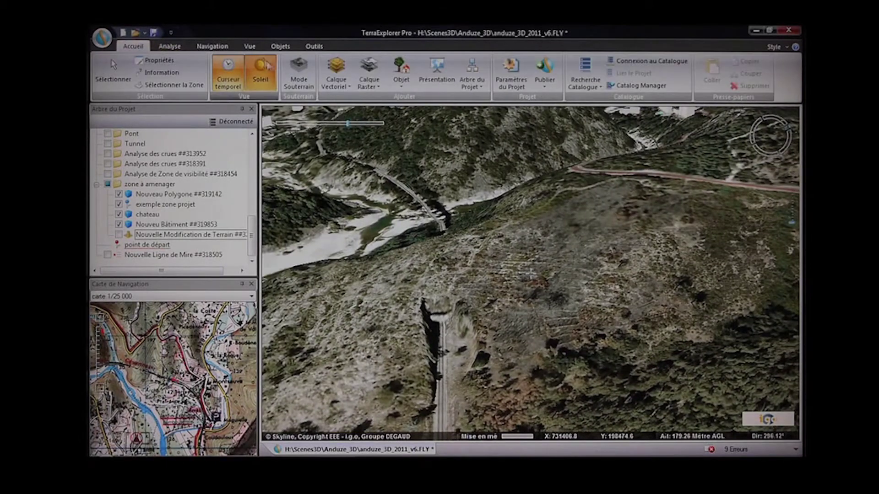
left_click_drag(423, 278, 501, 241)
scroll(500, 241, "up", 2)
scroll(498, 243, "up", 2)
middle_click_drag(499, 243, 475, 331)
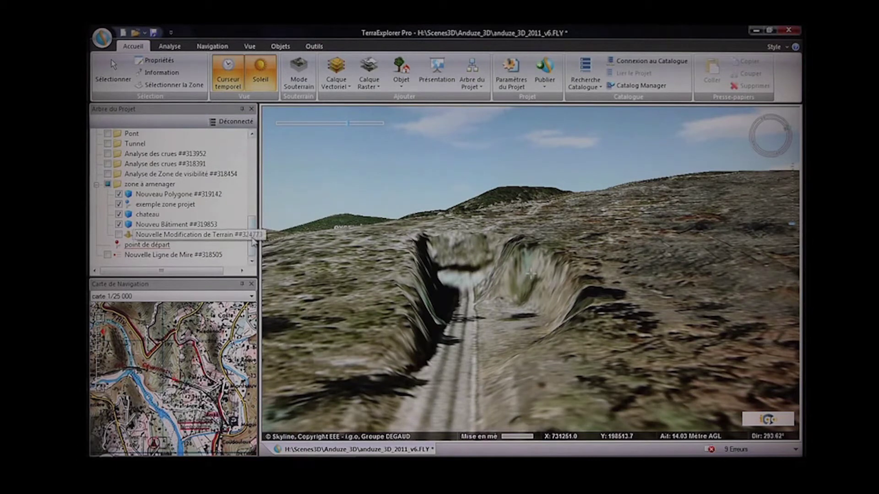
left_click_drag(253, 239, 253, 220)
left_click(108, 204)
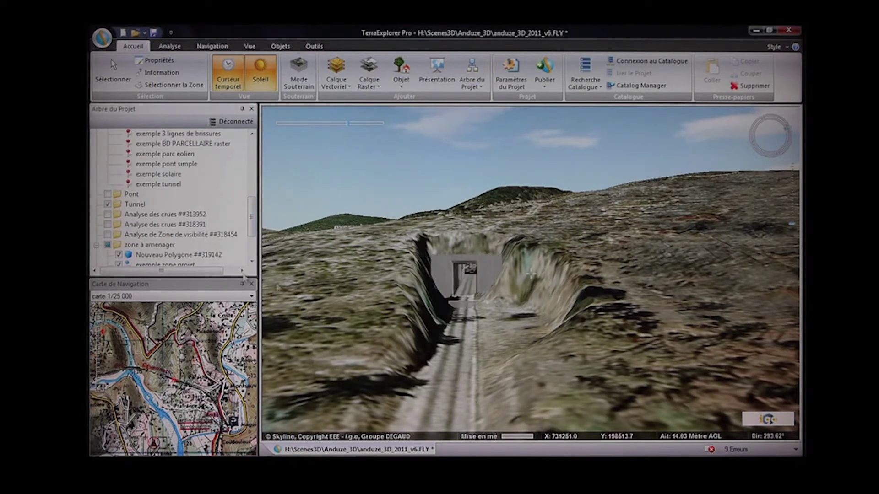
- Examine the tunnel from beneath the terrain in underground mode (Mode Souterrain), and return to the normal surface view
middle_click_drag(462, 303, 458, 313)
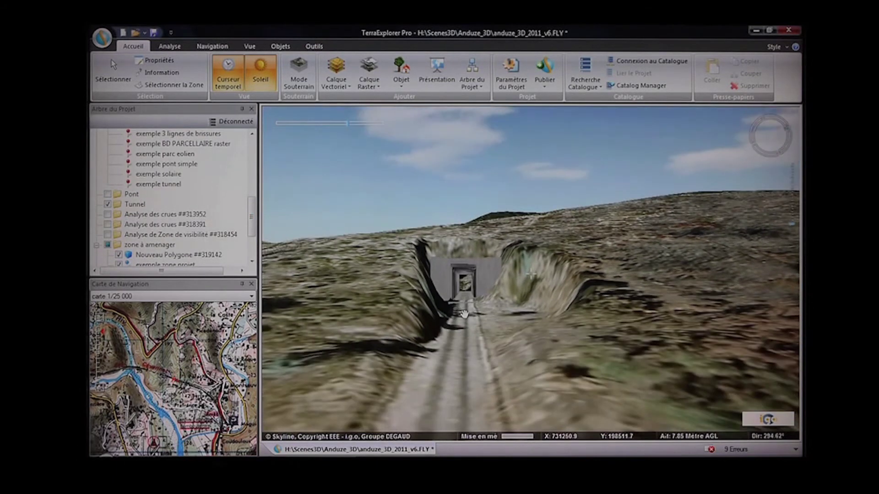
left_click(297, 73)
key("Page_Down")
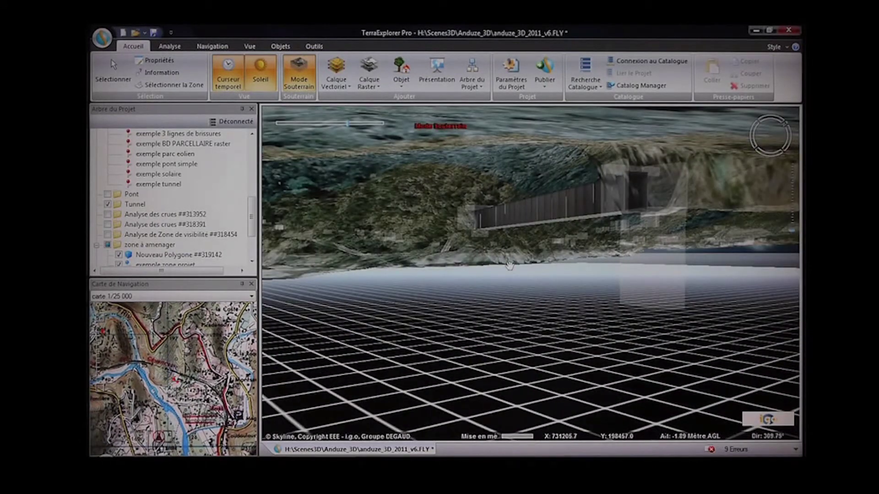
left_click(307, 75)
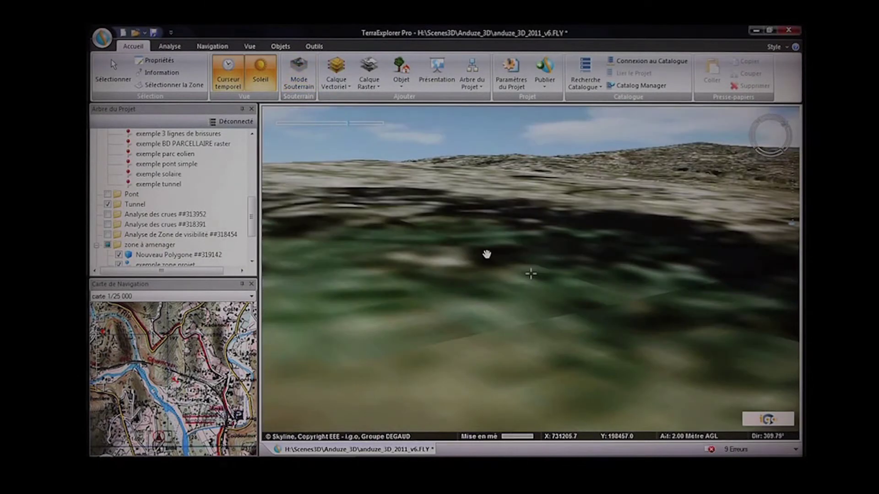
middle_click_drag(486, 254, 480, 223)
scroll(480, 213, "down", 8)
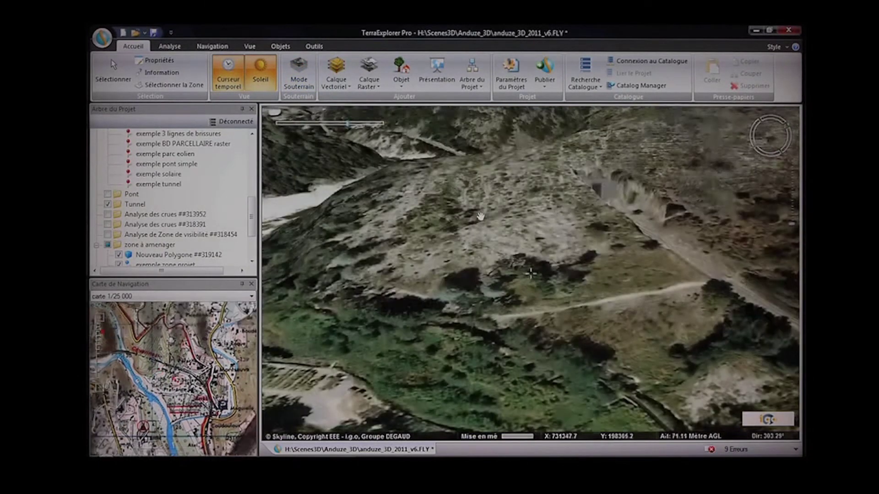
left_click_drag(655, 154, 535, 276)
middle_click_drag(530, 274, 546, 252)
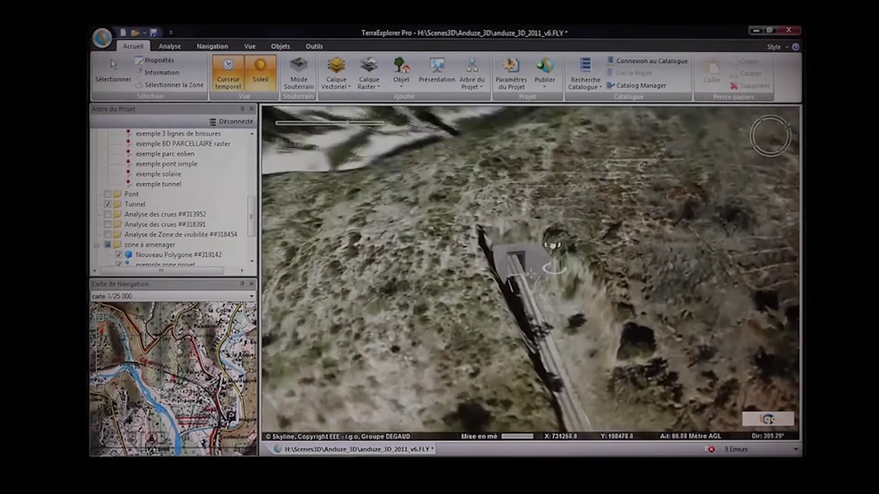
- Draw a low, L-shaped 3D polygon on the empty field behind the green-walled warehouses, and close its properties
left_click(279, 45)
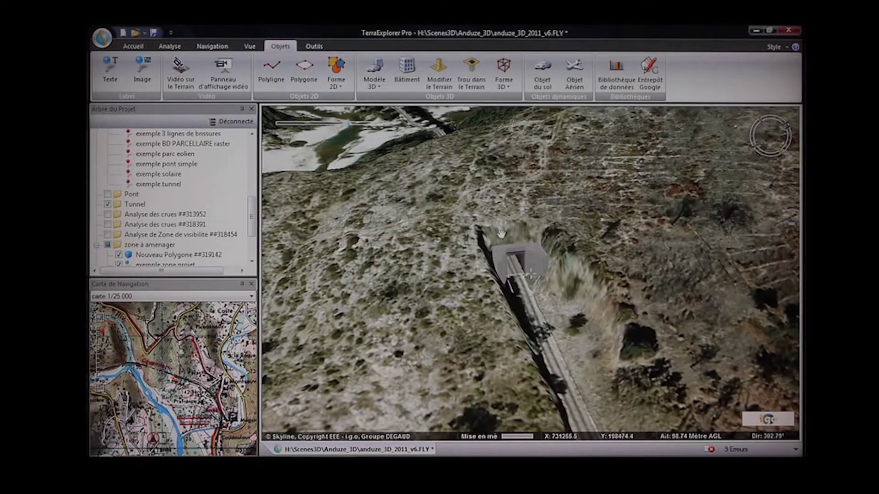
scroll(567, 190, "down", 5)
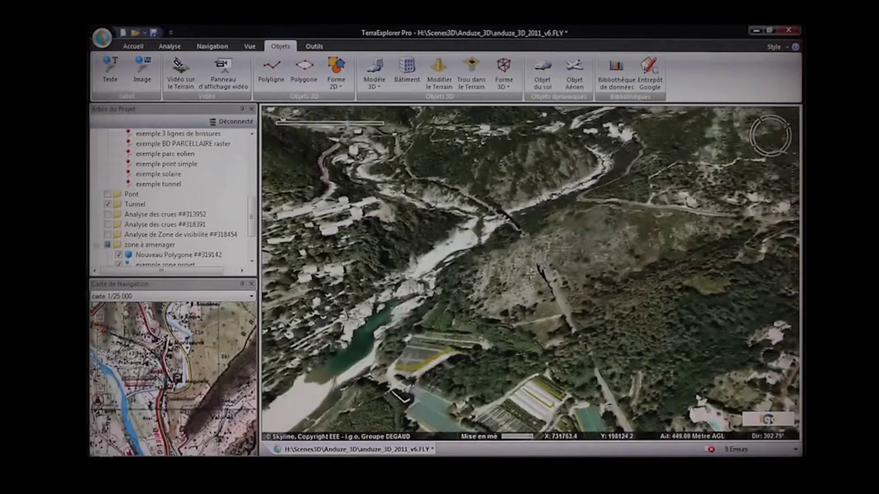
left_click_drag(416, 352, 523, 264)
left_click_drag(366, 309, 552, 277)
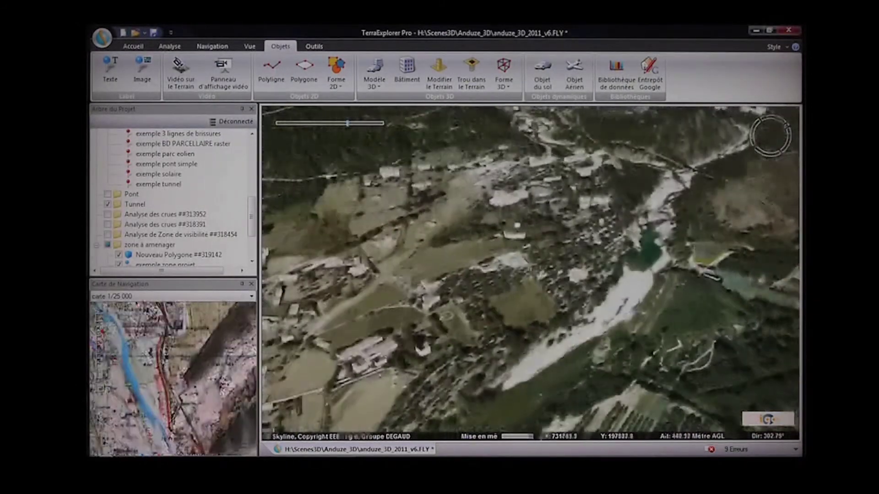
left_click_drag(349, 315, 533, 281)
left_click_drag(357, 314, 545, 279)
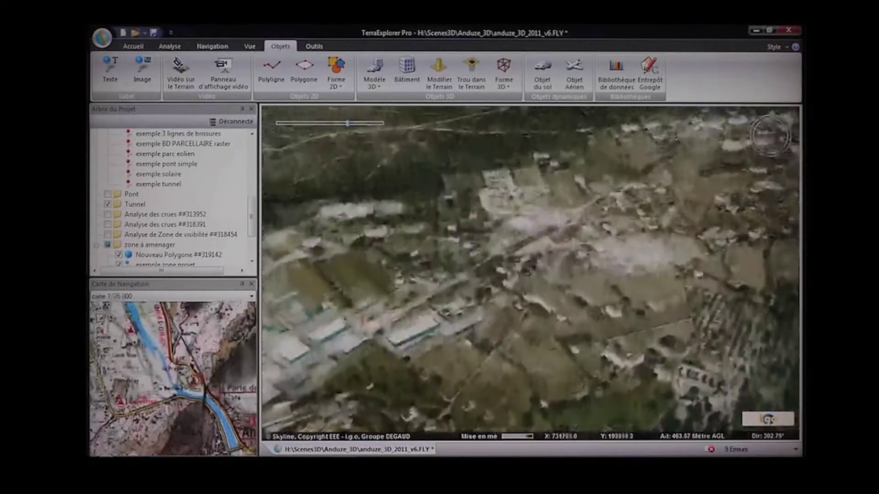
scroll(414, 293, "up", 5)
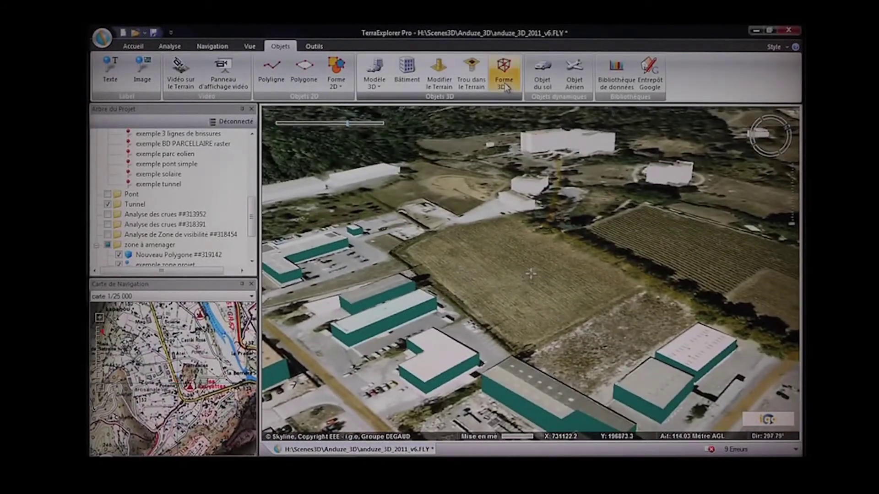
left_click(505, 84)
left_click(503, 118)
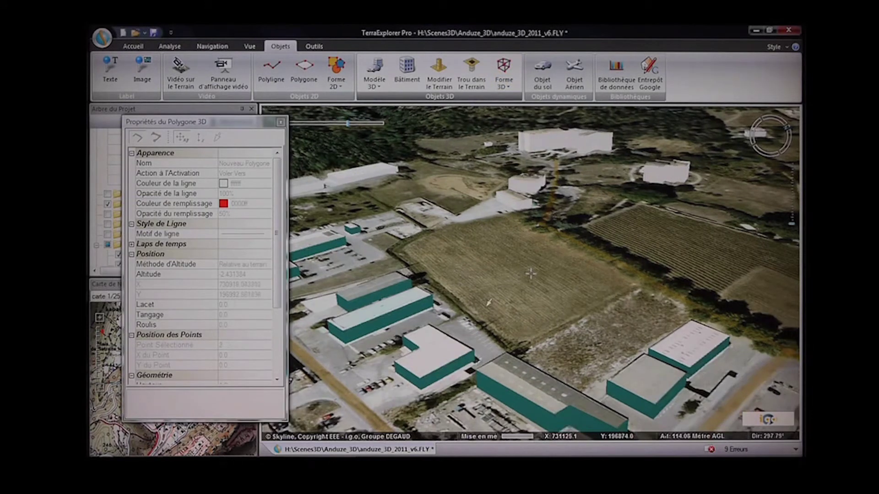
left_click_drag(489, 303, 556, 265)
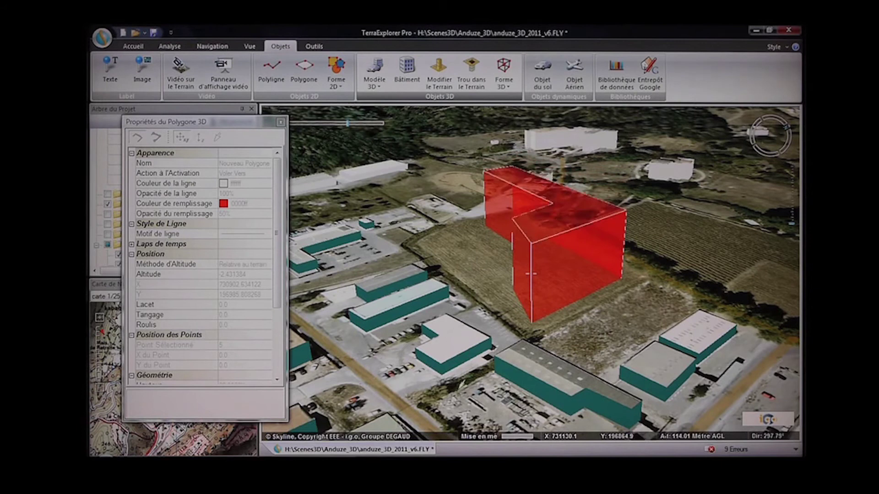
left_click(531, 274)
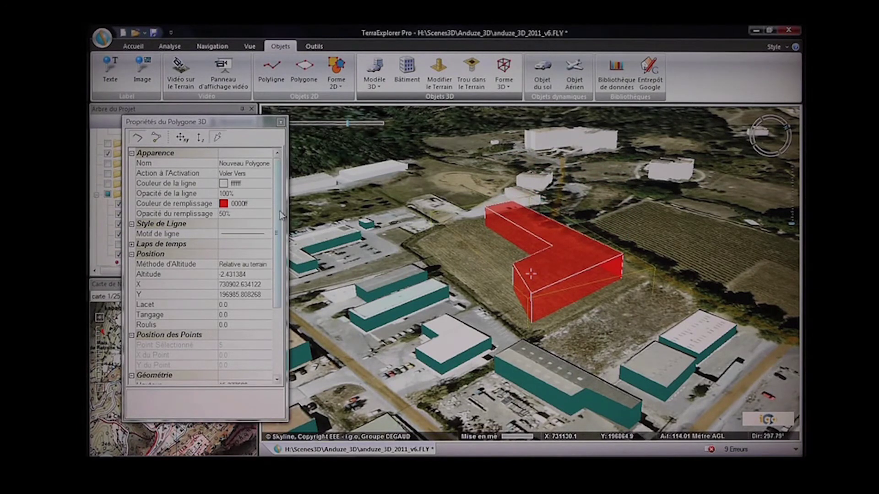
left_click(281, 123)
- Create an orange-filled (0080ff) cylinder with a radius of about 23 and height of about 28 at the end of the red 3D polygon
left_click_drag(503, 255, 528, 271)
middle_click_drag(528, 271, 567, 249)
left_click(508, 86)
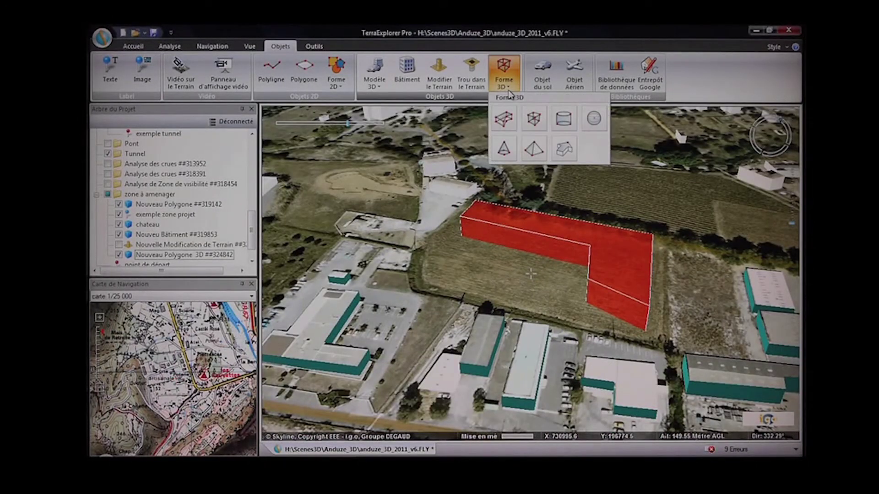
left_click(563, 120)
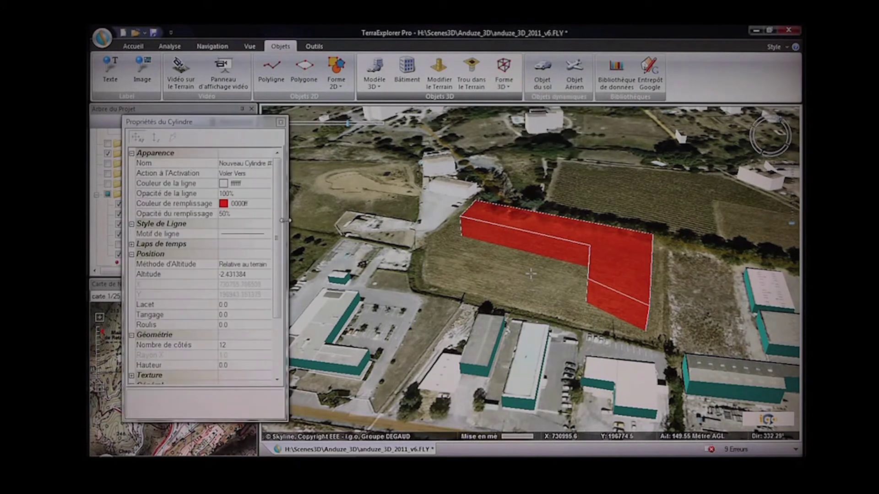
left_click(247, 203)
left_click(266, 205)
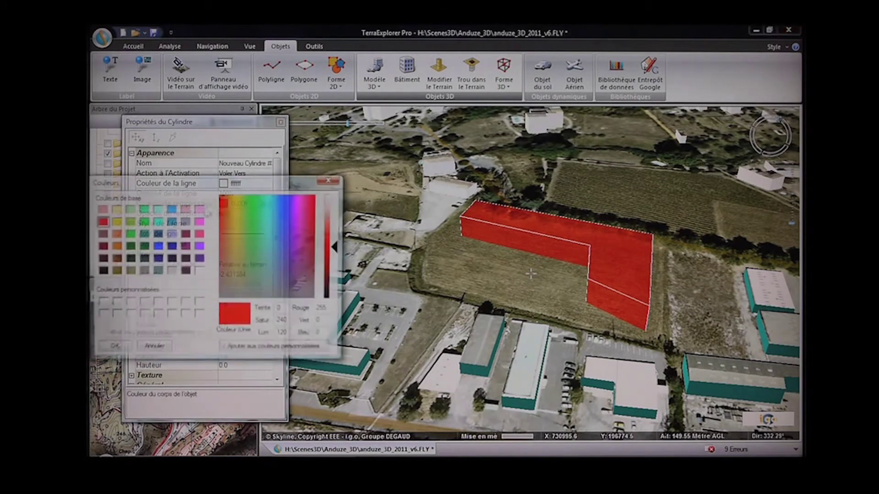
left_click(115, 247)
left_click(111, 349)
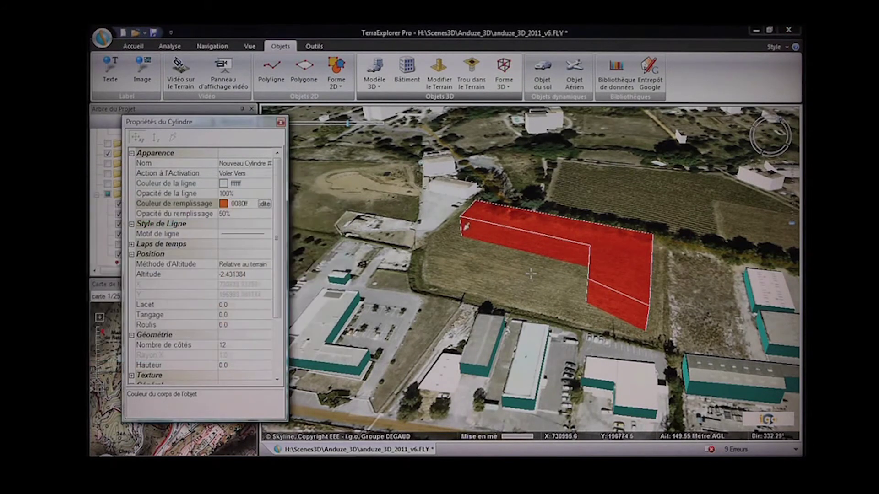
left_click(476, 264)
left_click(498, 287)
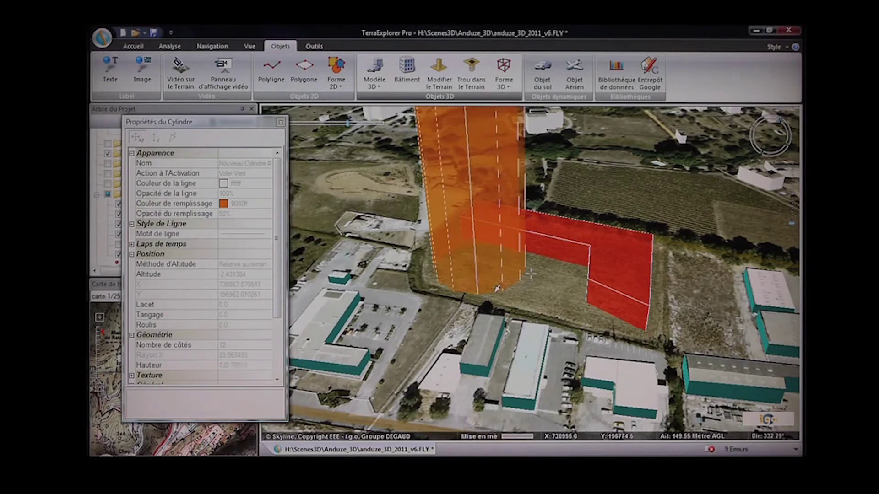
left_click(531, 273)
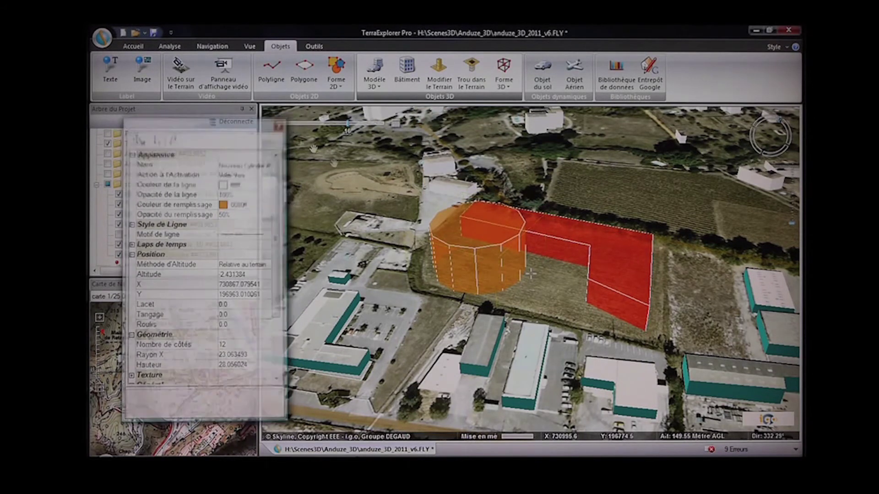
- Open the secours folder under Default in the project tree, show its aircraft object and follow the aircraft in flight
mouse_move(543, 272)
middle_mouse_down()
mouse_move(473, 257)
mouse_move(516, 255)
middle_mouse_up()
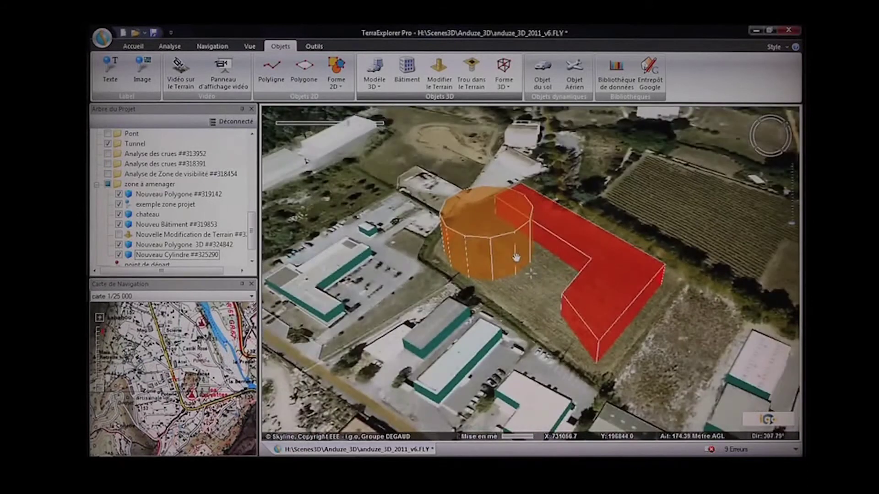
scroll(515, 253, "down", 2)
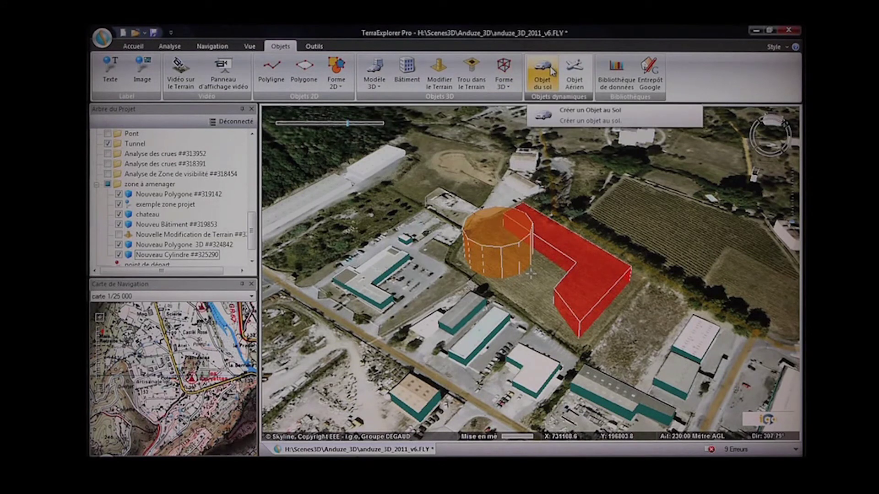
left_click_drag(252, 231, 251, 176)
left_click(96, 206)
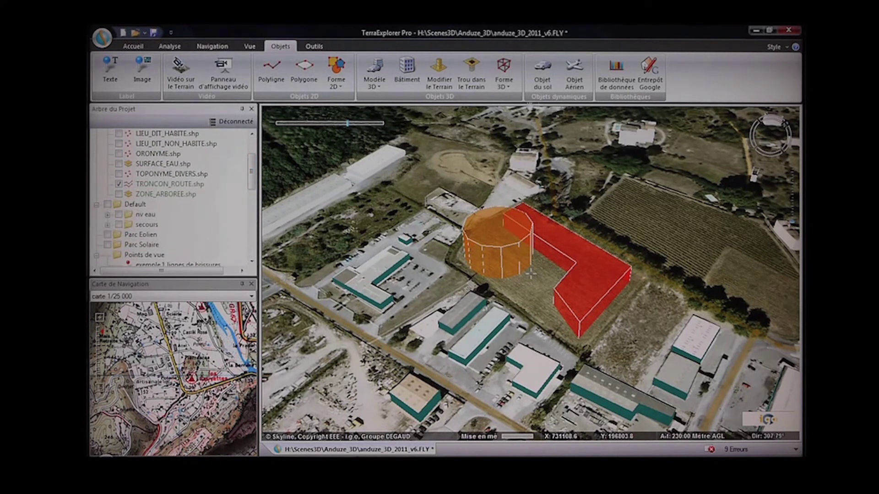
left_click(107, 225)
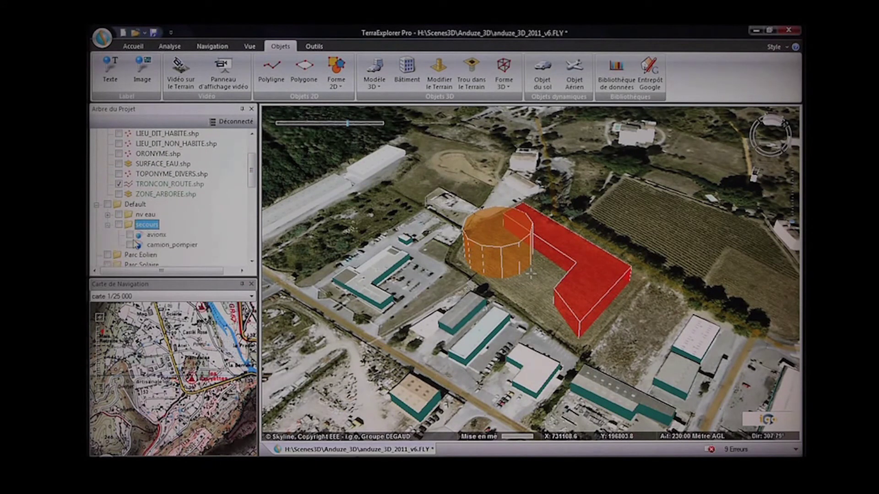
left_click(146, 237)
double_click(155, 236)
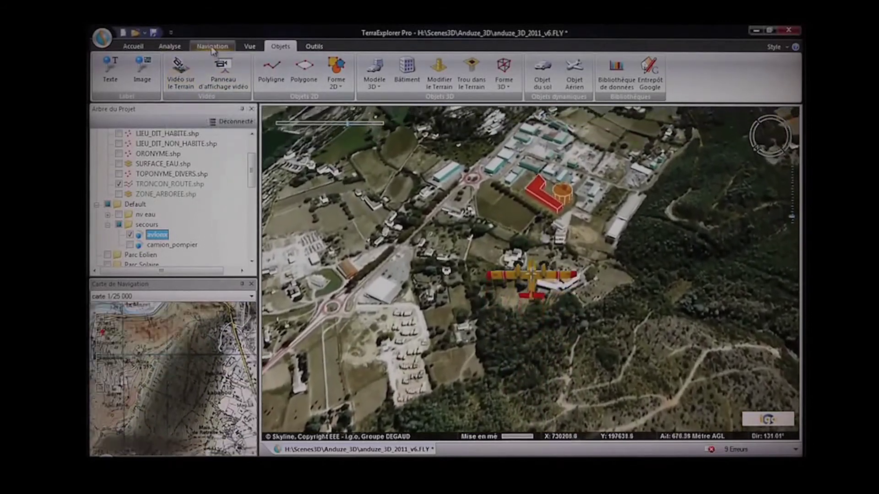
left_click(211, 46)
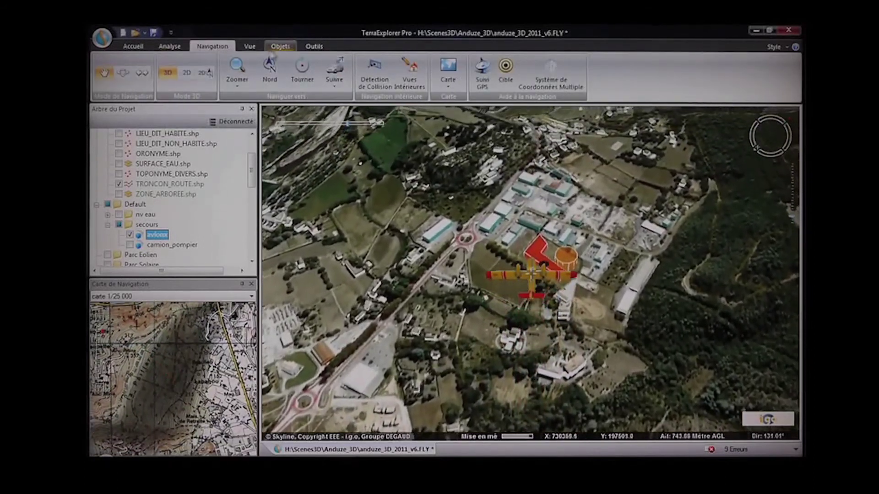
left_click(291, 49)
left_click(314, 46)
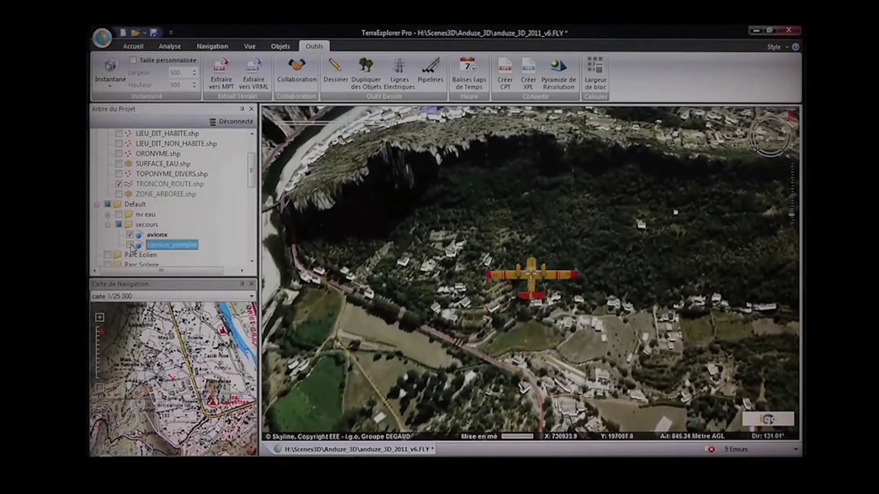
- Show the camion_pompier object from the secours folder and follow the fire truck along the road from a wider view
left_click(130, 245)
double_click(161, 247)
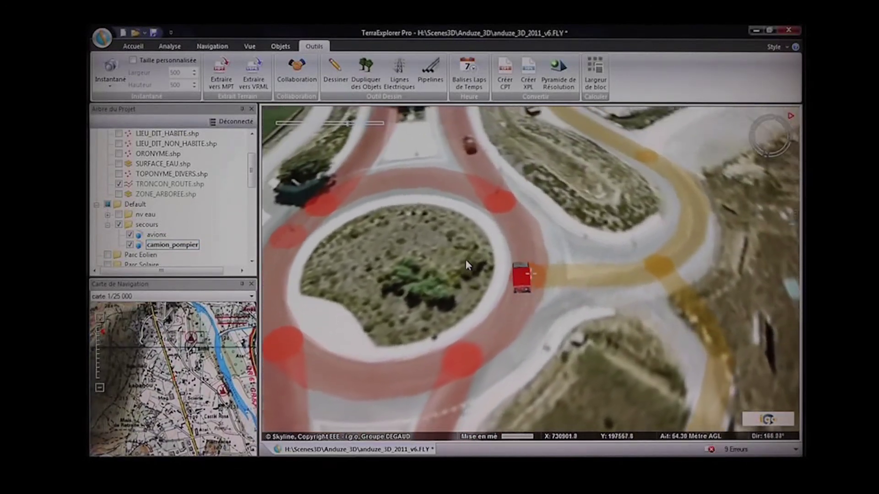
scroll(467, 265, "down", 4)
scroll(467, 264, "down", 2)
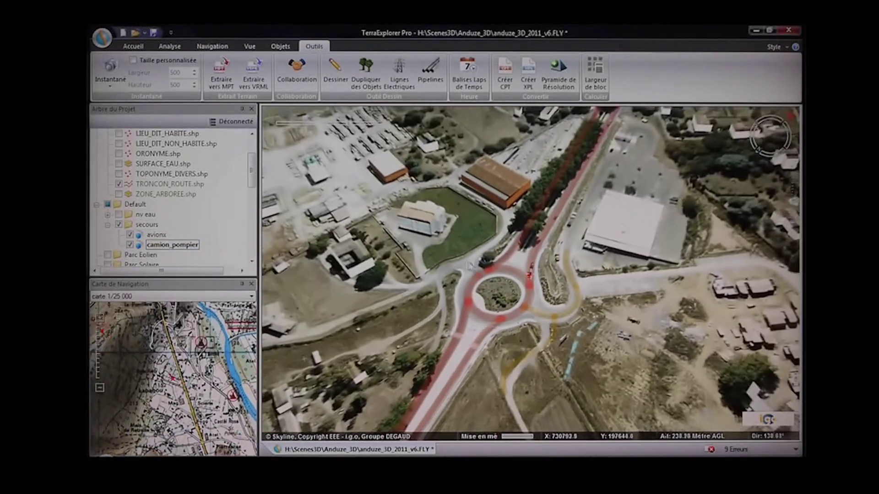